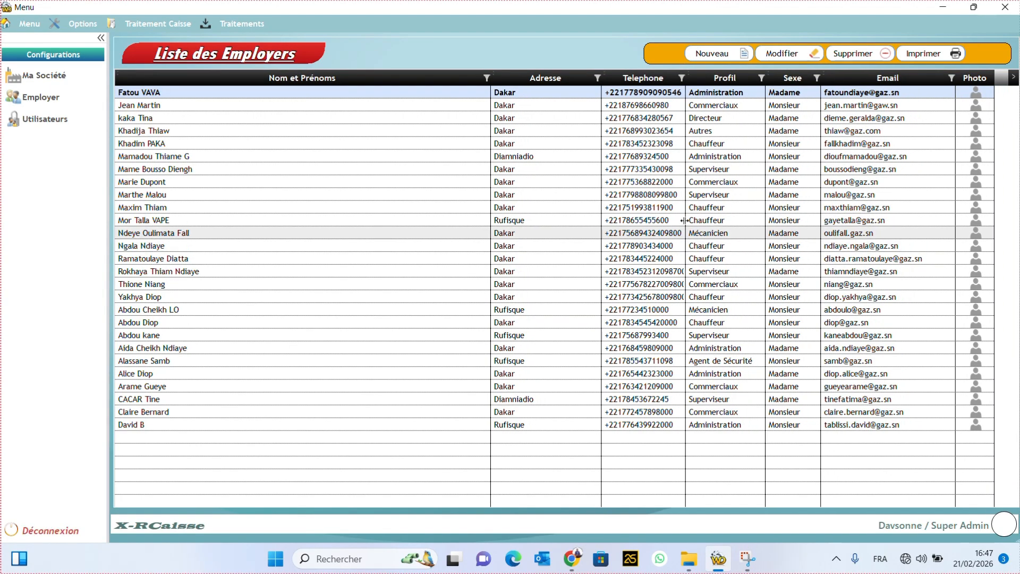
Step: Widen the Telephone column in the employee list so full phone numbers are visible
drag(686, 220, 697, 218)
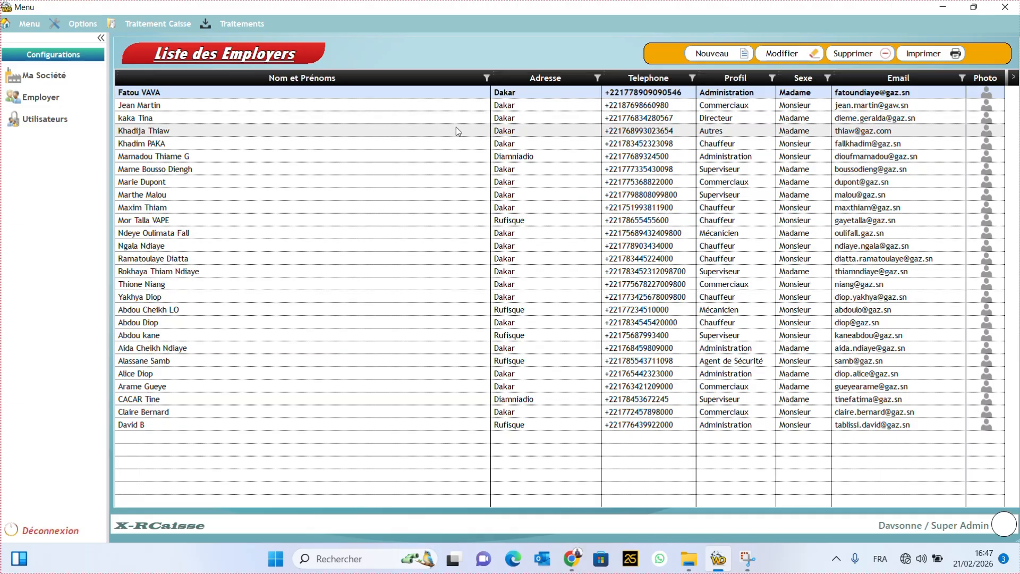
click(438, 24)
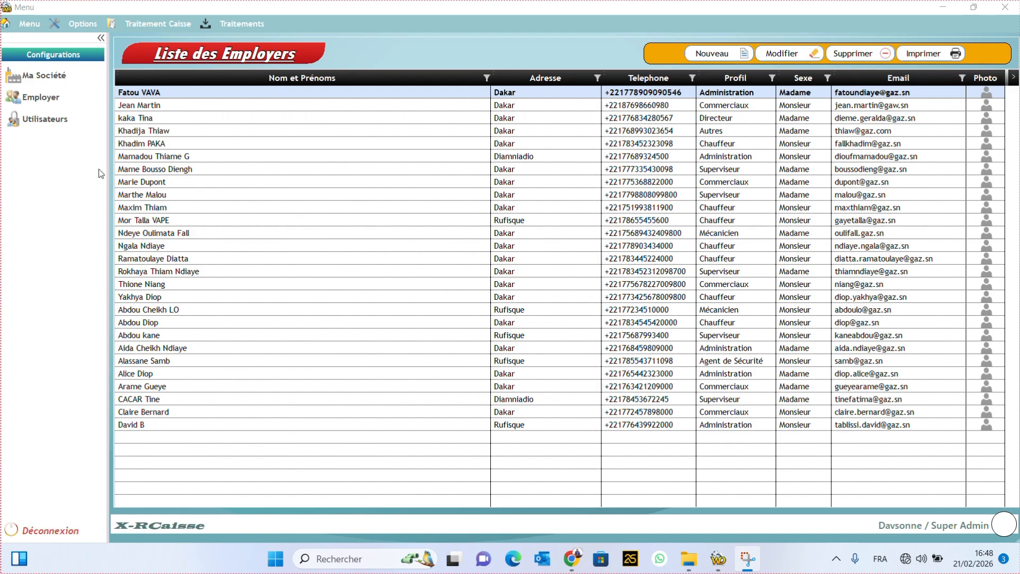
Step: Show the Utilisateurs list of user accounts from the Configurations sidebar
click(60, 122)
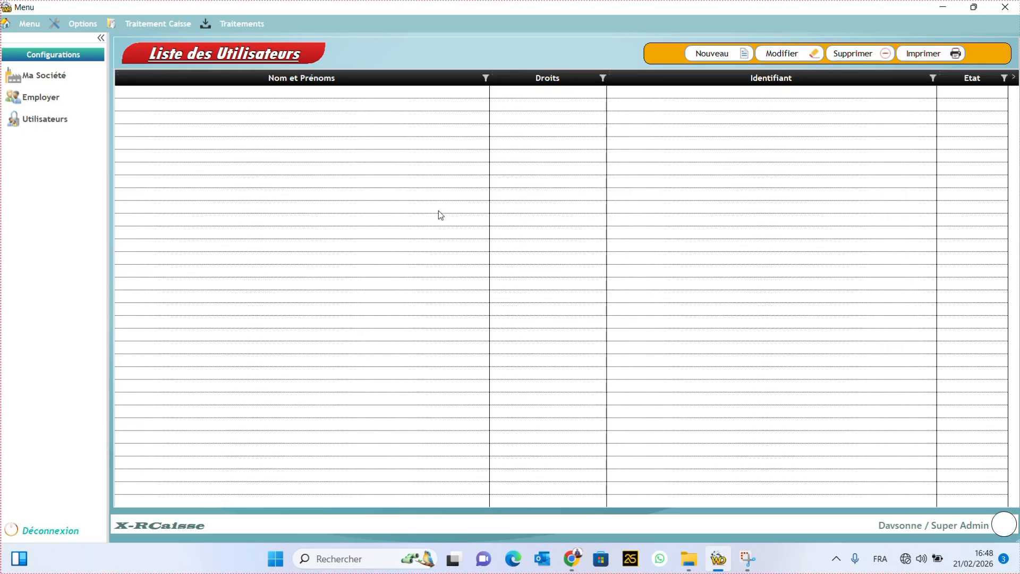
Step: Start a new user and pick the last employee in the Employer box by searching their name
click(706, 55)
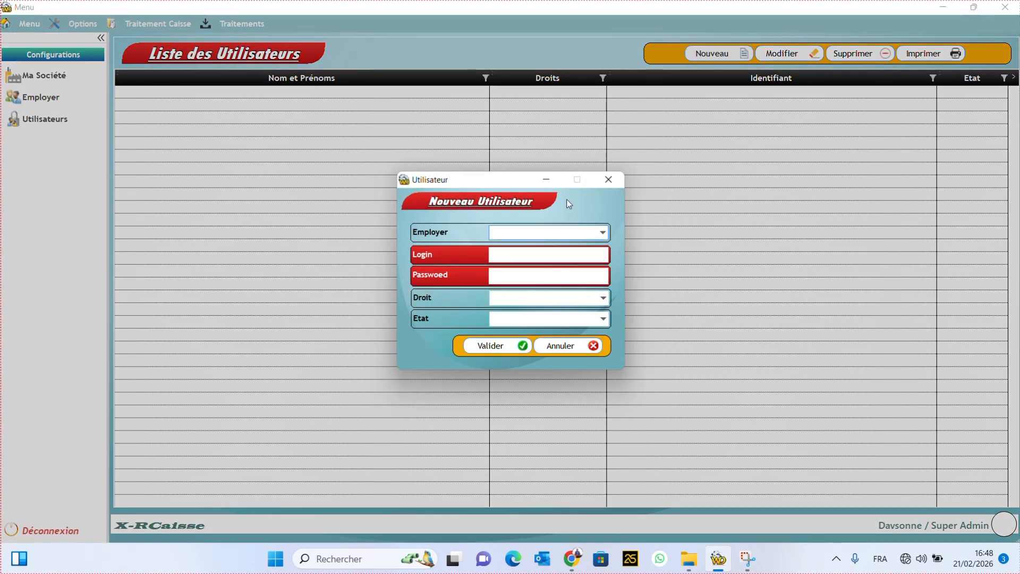
click(593, 237)
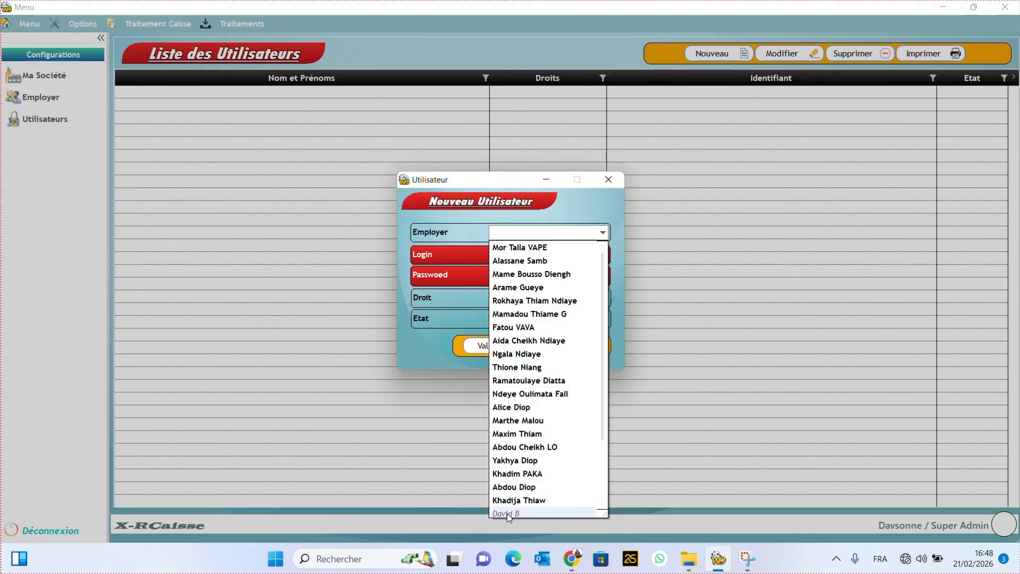
click(738, 258)
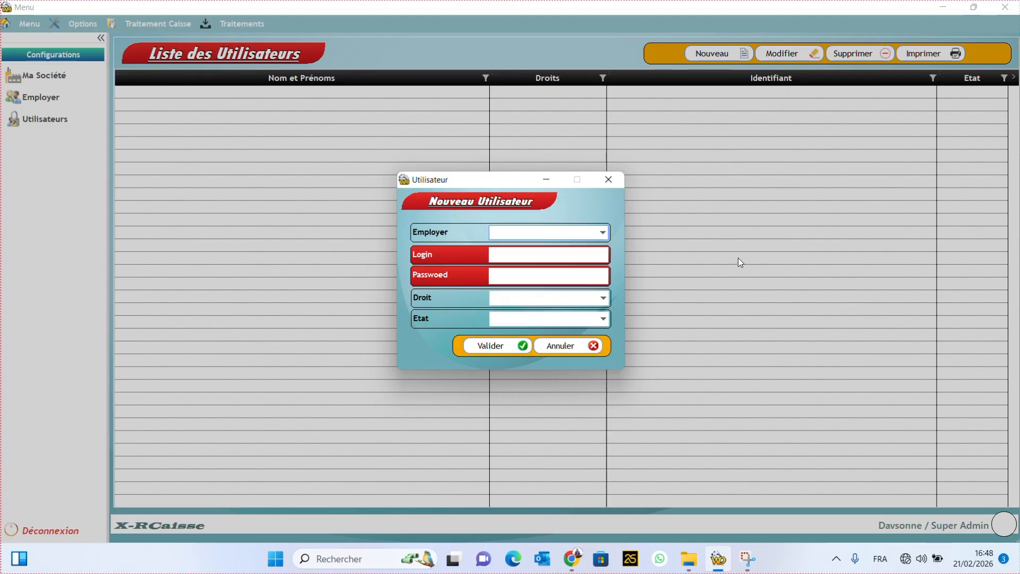
click(602, 234)
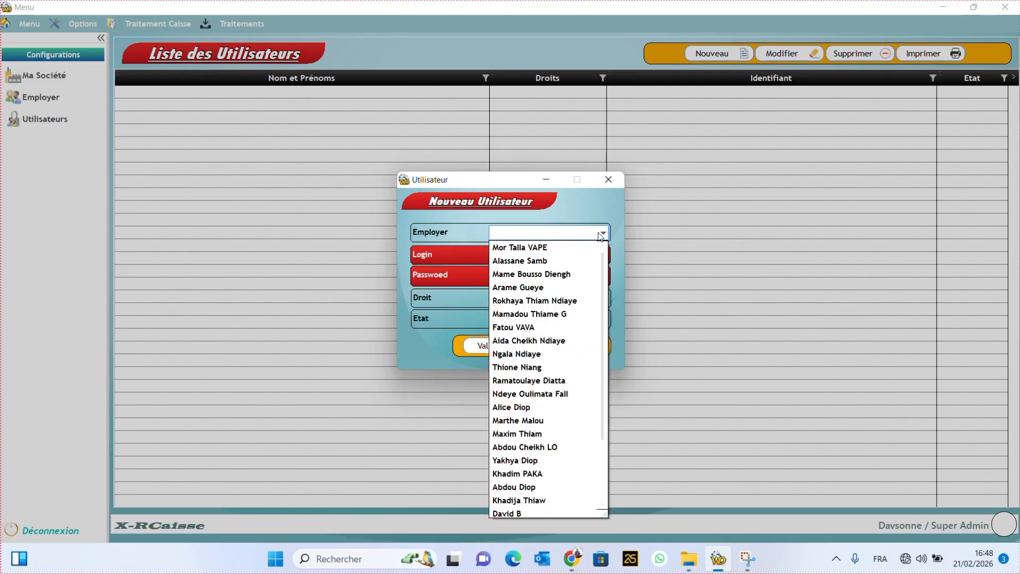
text(Da)
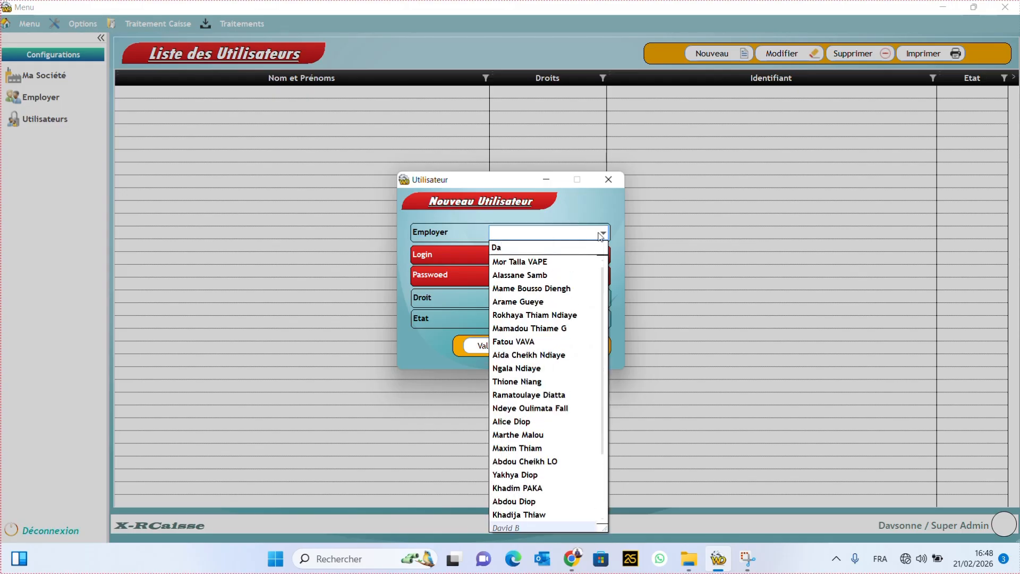
text(vid)
text(b)
key(Return)
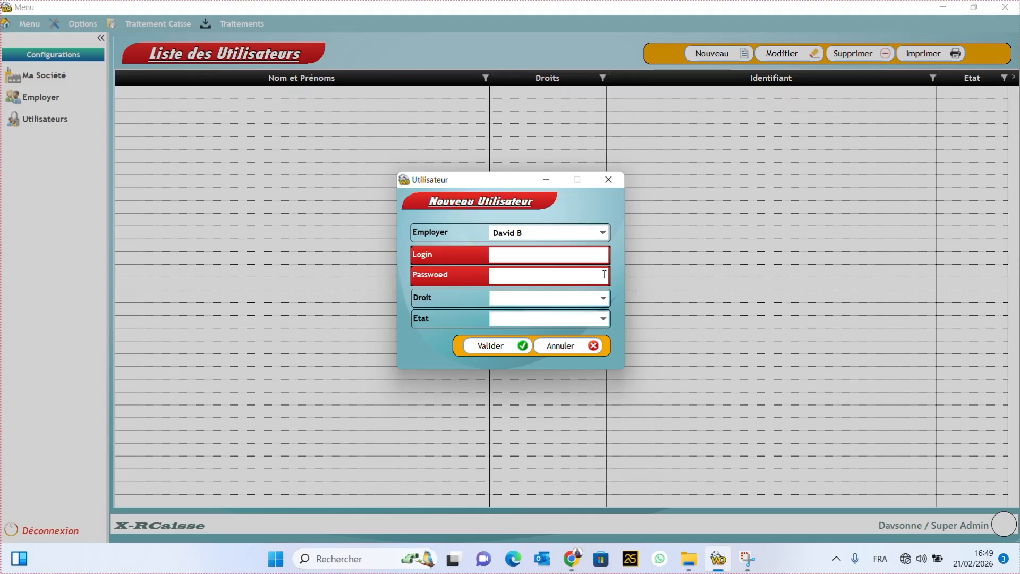
click(597, 234)
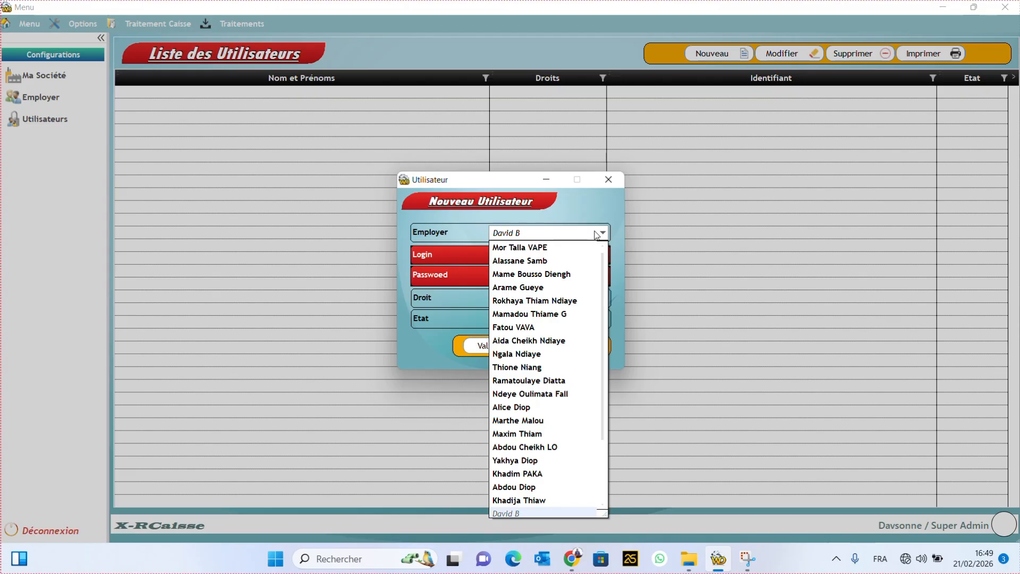
click(596, 234)
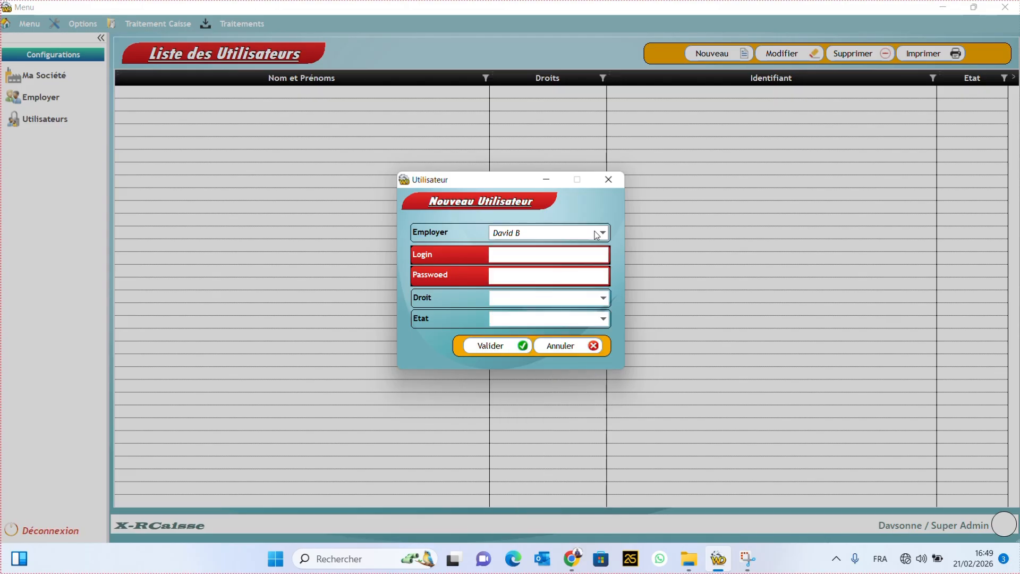
Step: Enter login 'Admin' and the account password
click(559, 259)
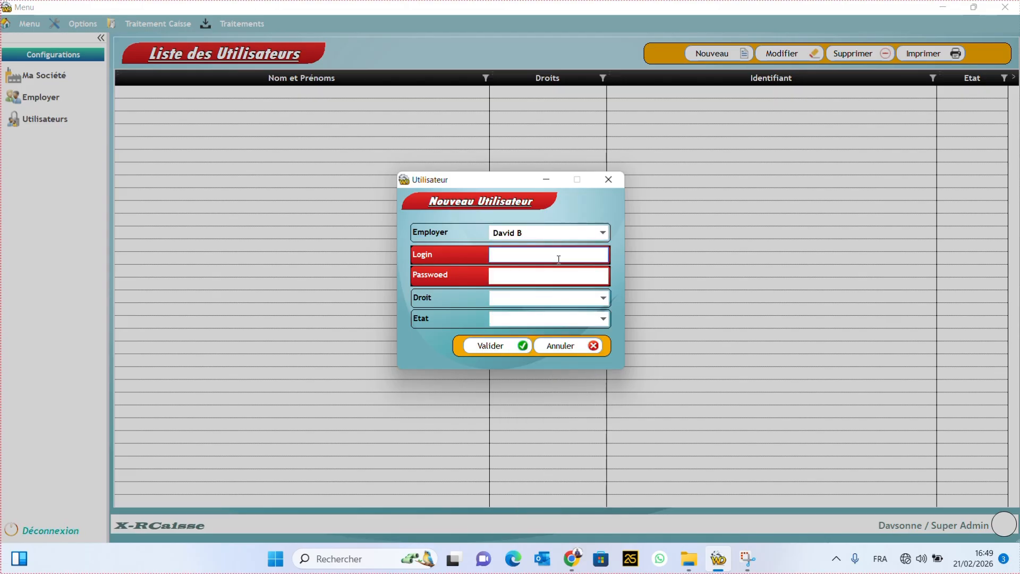
text(Admin)
click(543, 280)
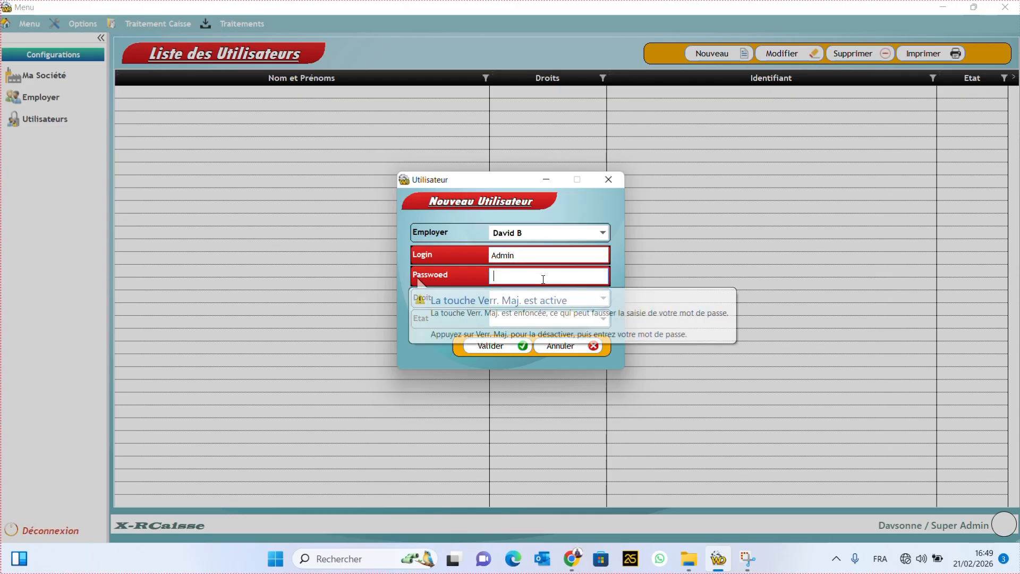
text(••••)
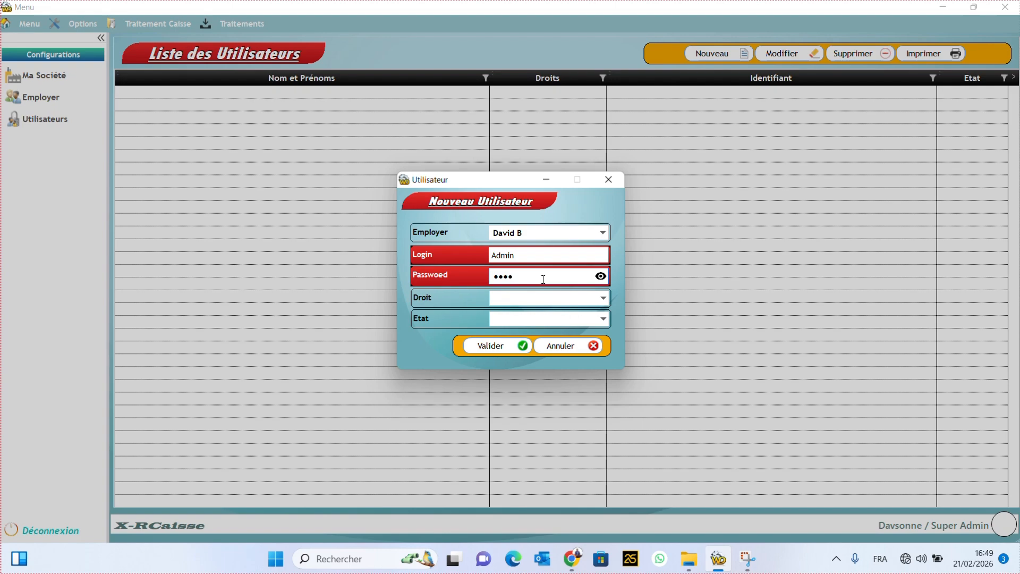
Step: Set Droit to Administrateur and Etat to Activé, then save and confirm the account
click(546, 300)
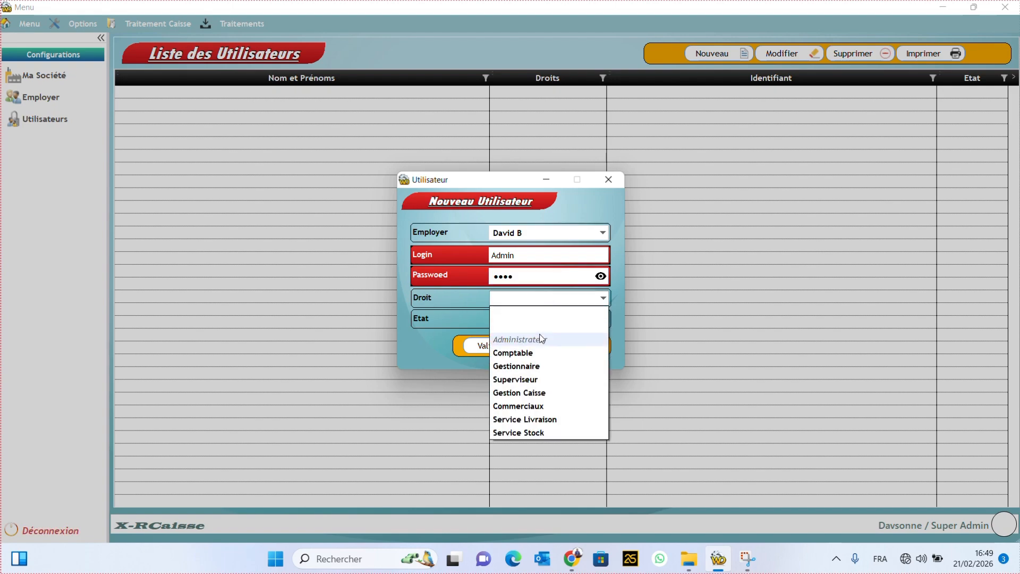
click(538, 344)
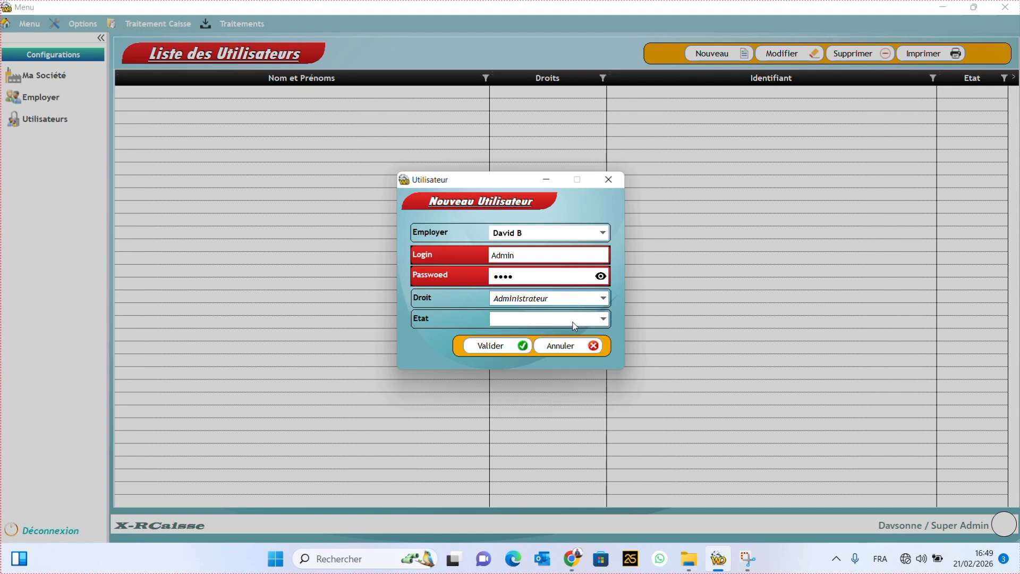
click(575, 322)
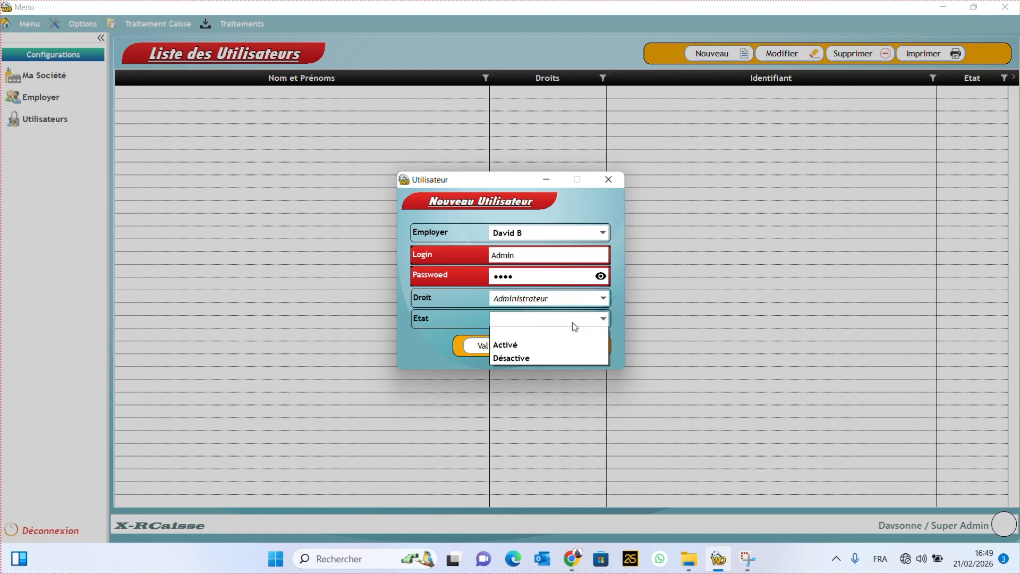
click(524, 349)
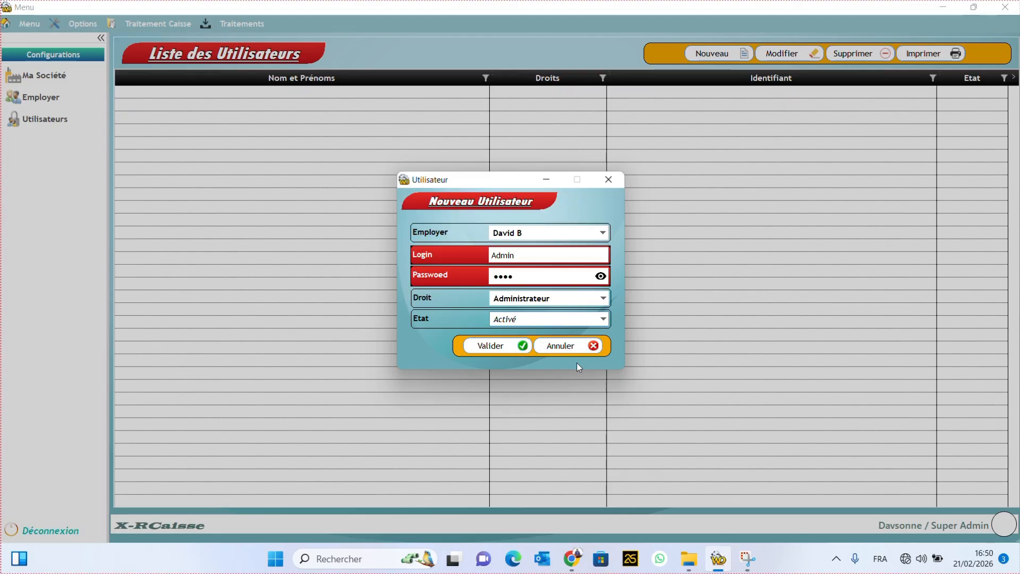
click(499, 347)
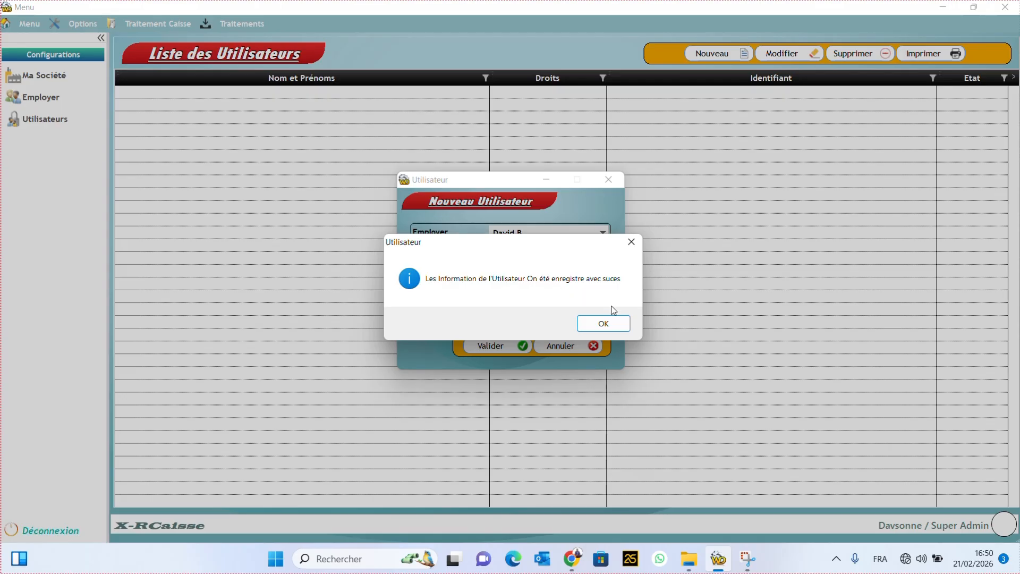
click(604, 325)
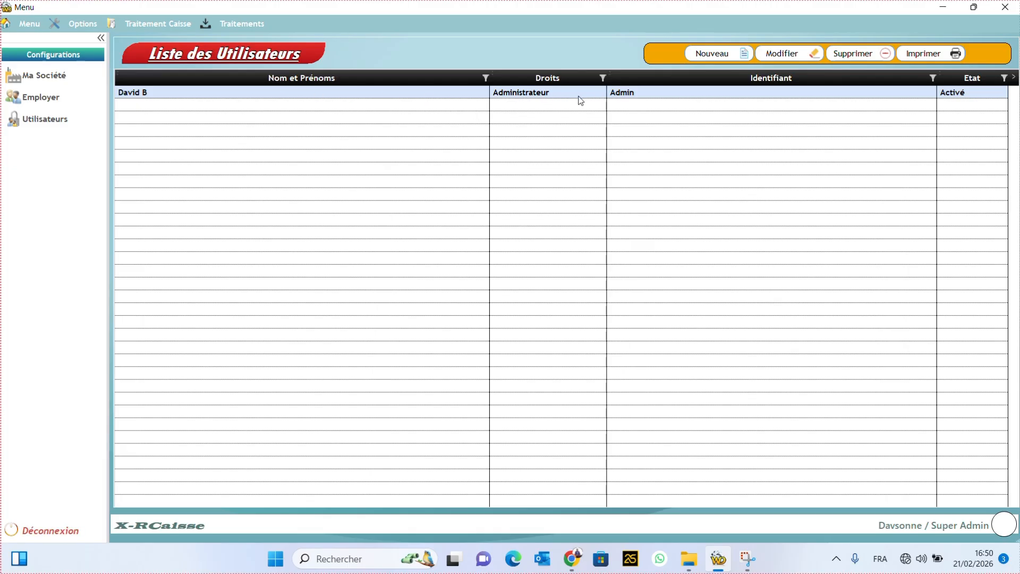
Step: Start another user linked to an employee, entering the employee's first name as login and a password
click(716, 54)
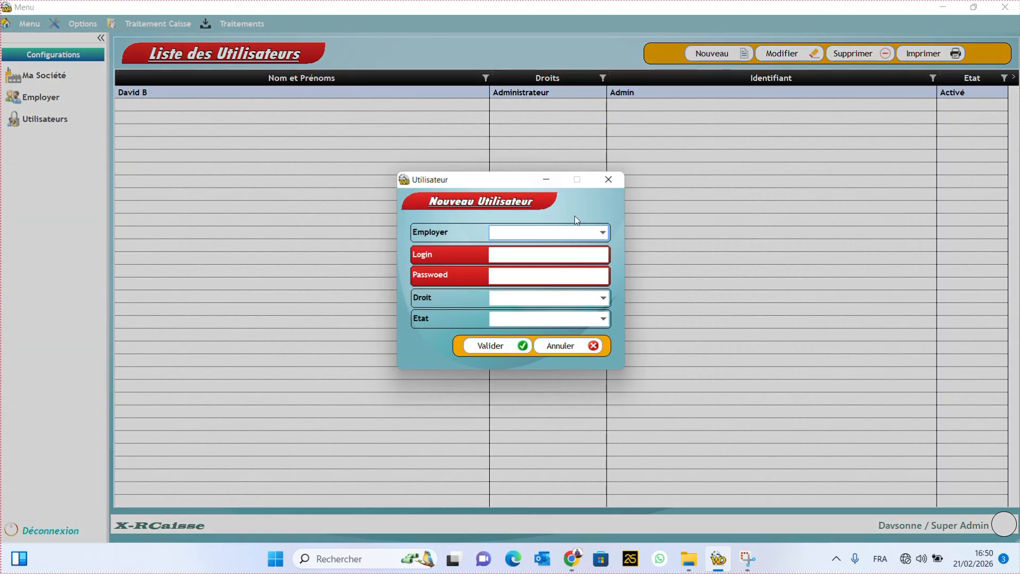
click(590, 234)
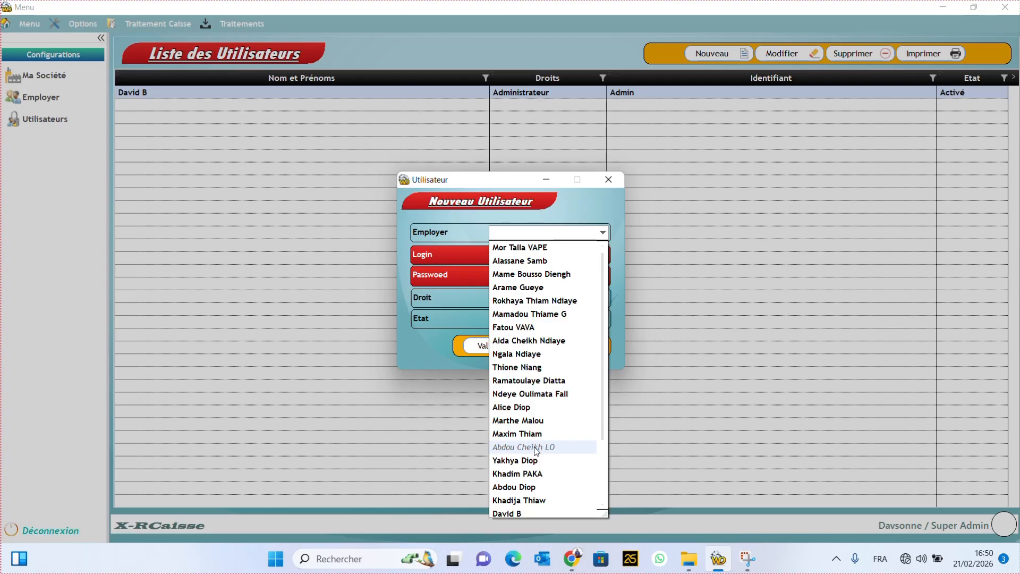
click(536, 261)
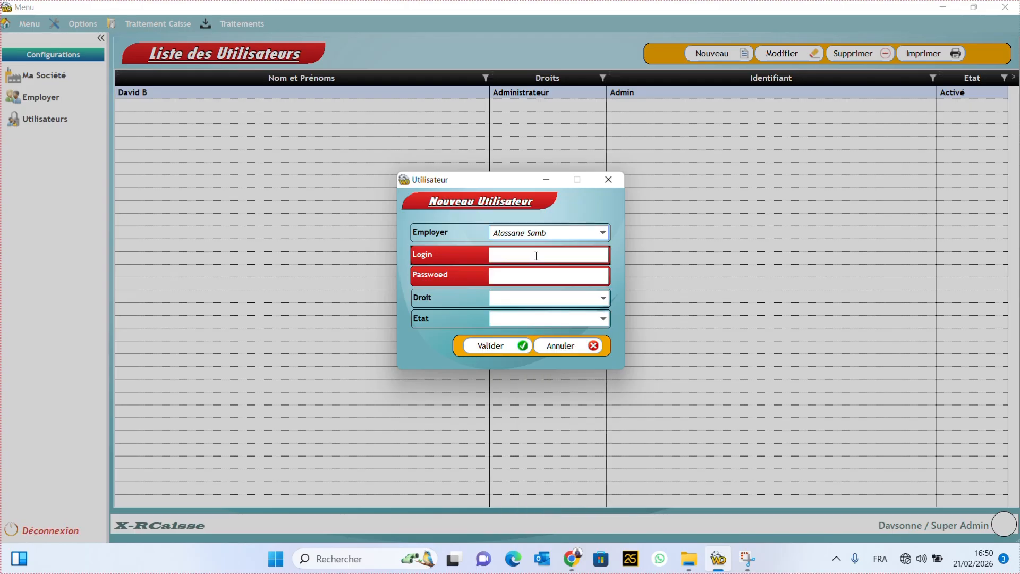
click(536, 256)
text(A)
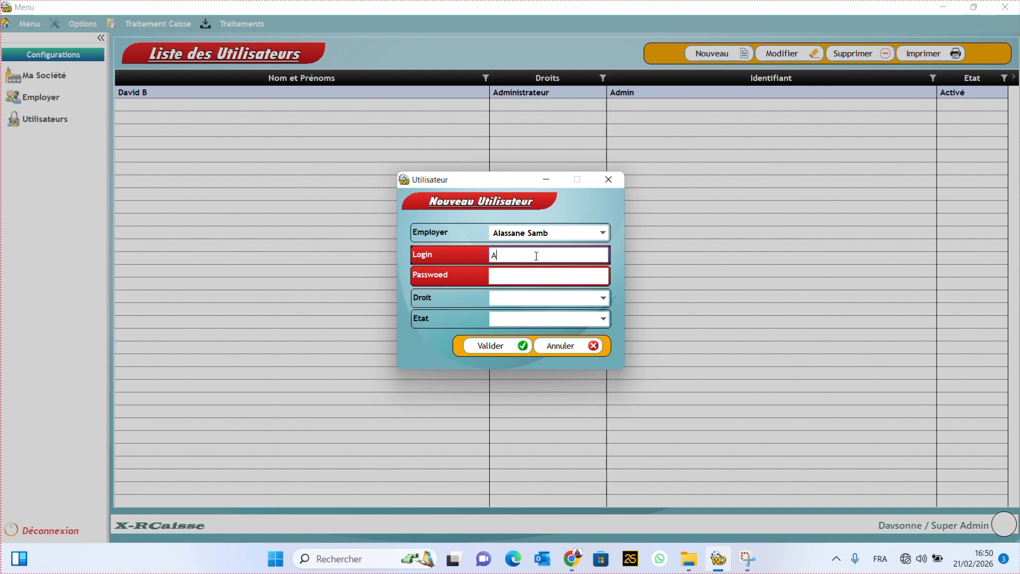
text(lassane)
click(535, 280)
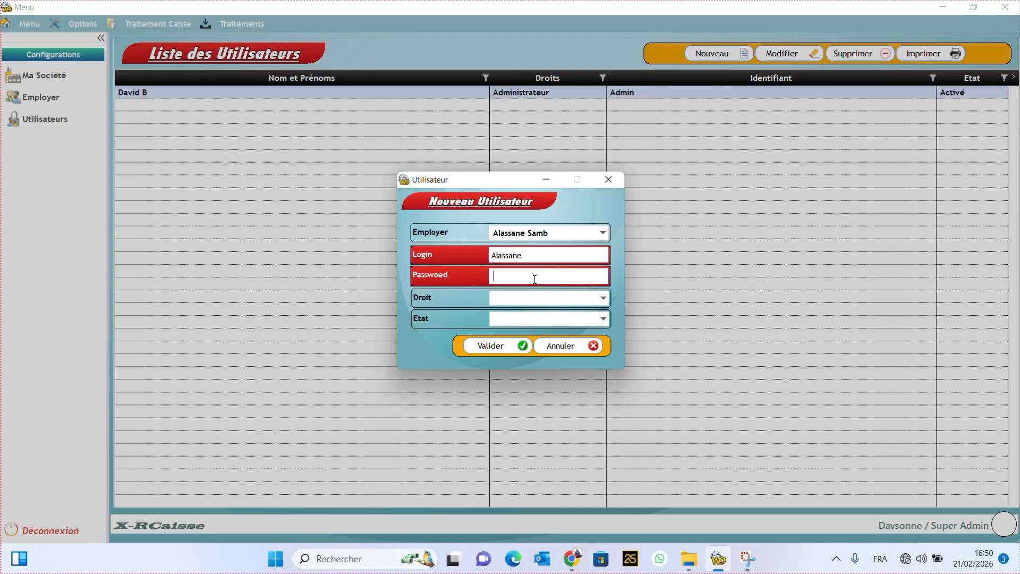
text(1234)
Step: Set Droit to Gestion Caisse and Etat to Activé, then save and confirm
click(574, 299)
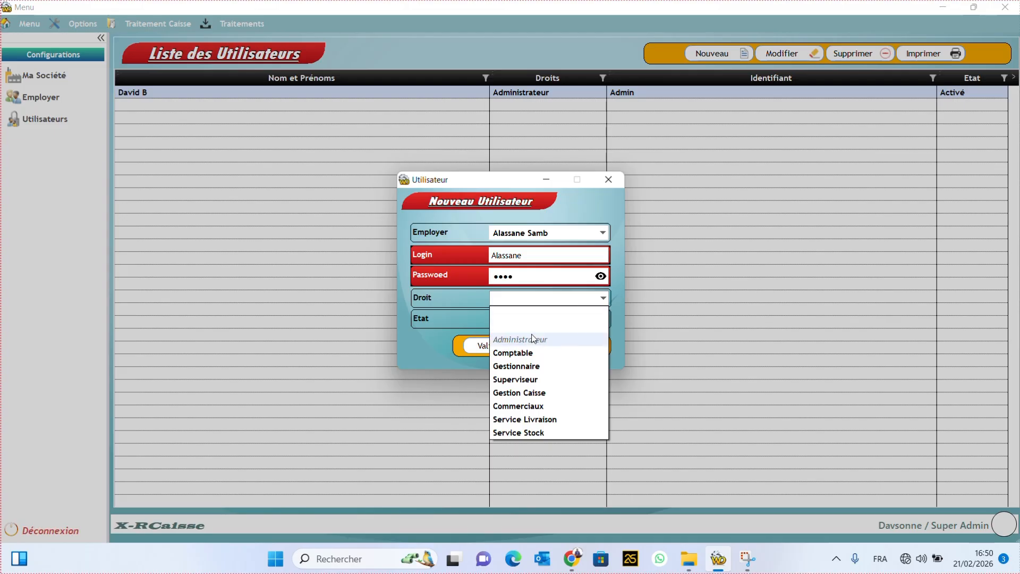
click(529, 394)
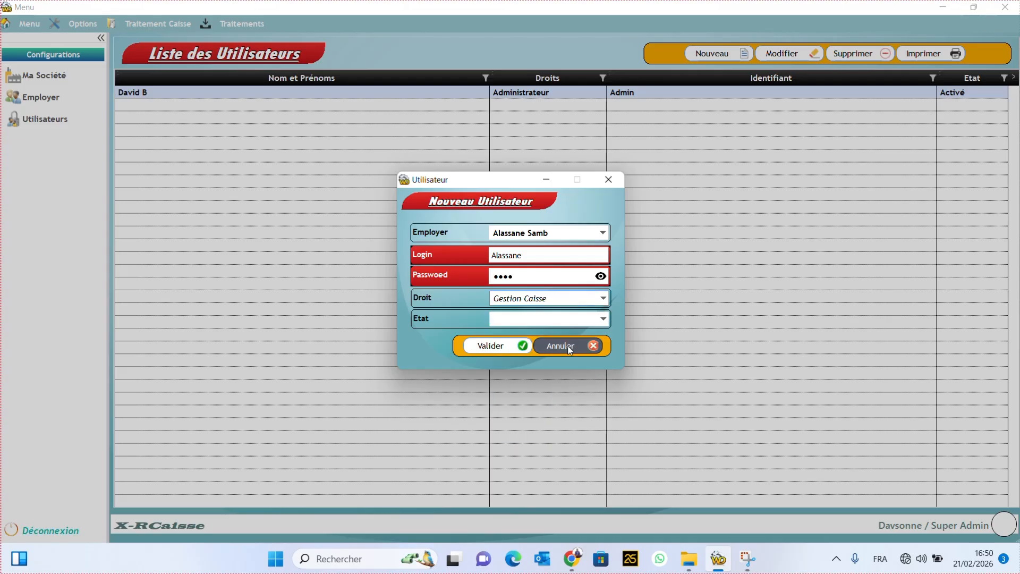
click(577, 320)
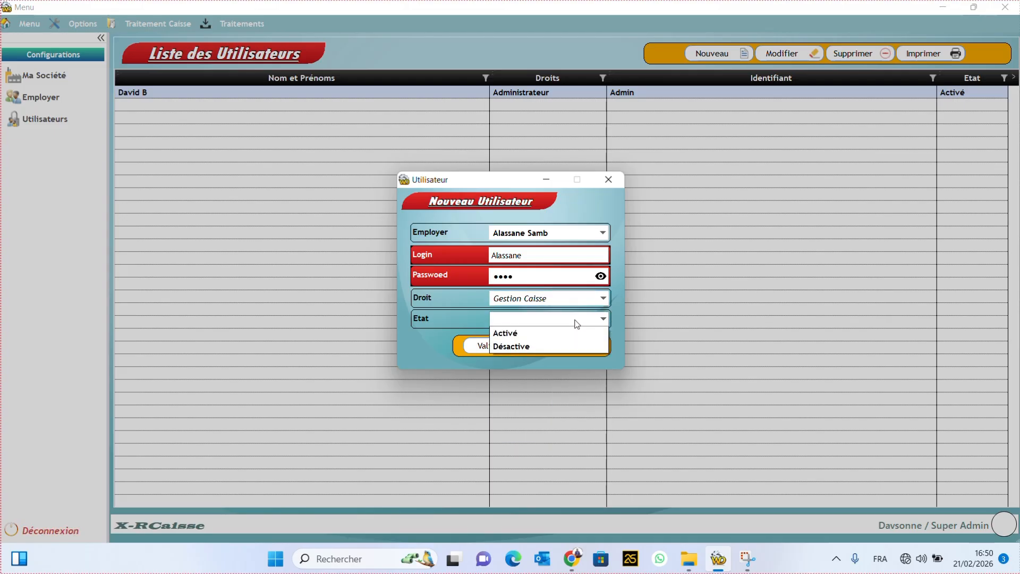
click(540, 351)
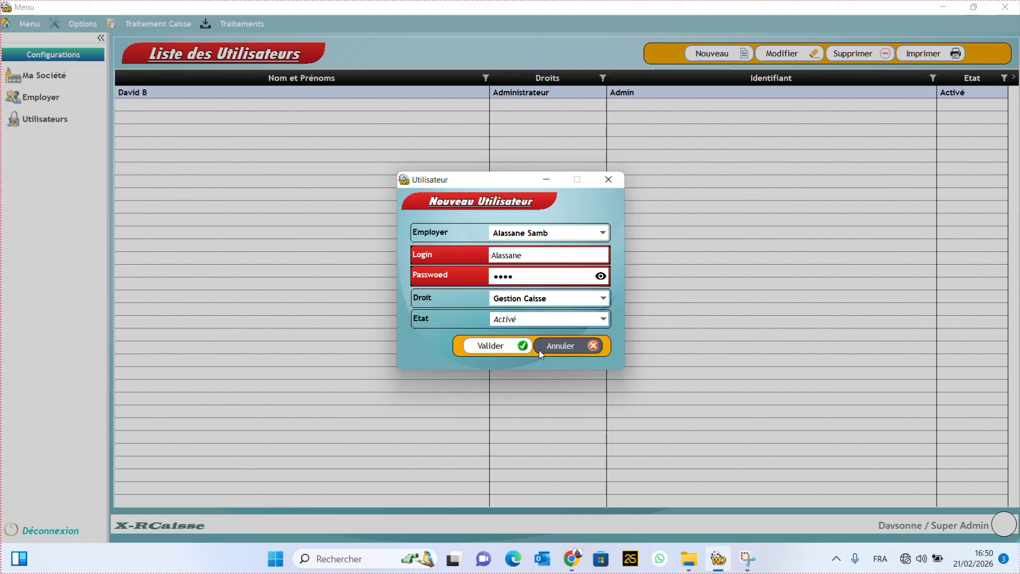
click(479, 347)
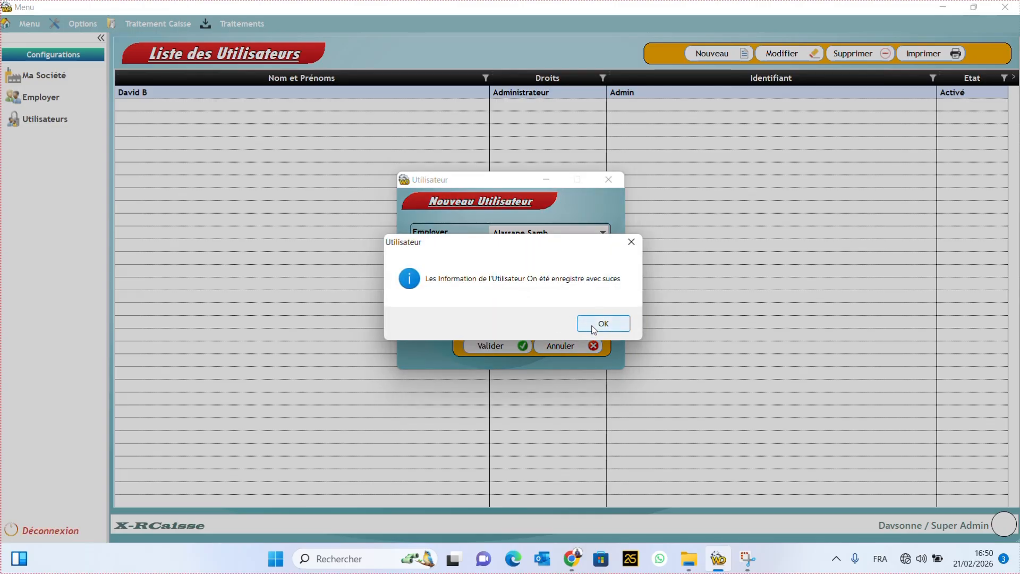
click(594, 326)
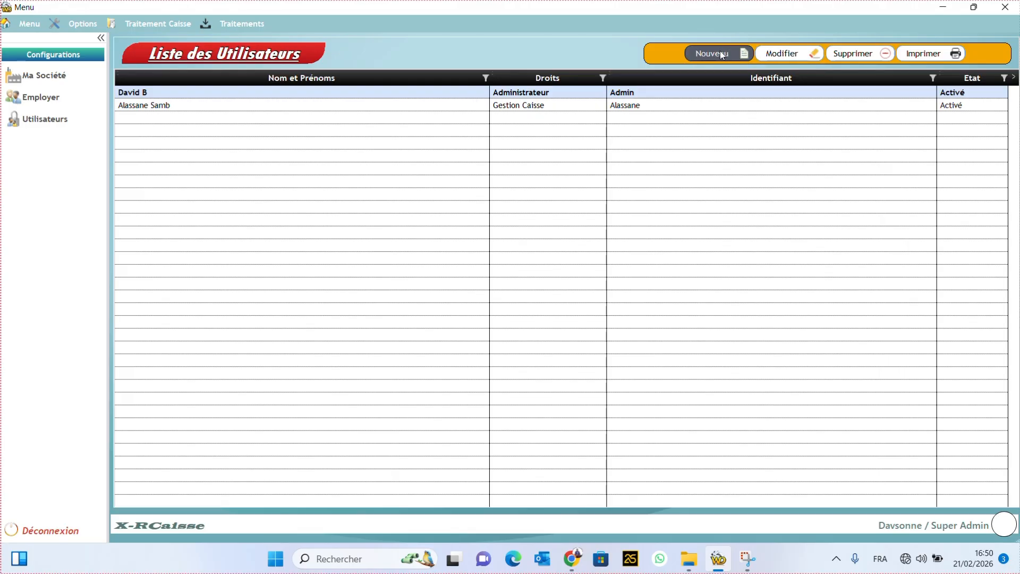
Step: Start a new user linked to the first listed employee, with login 'M' and a password
click(722, 54)
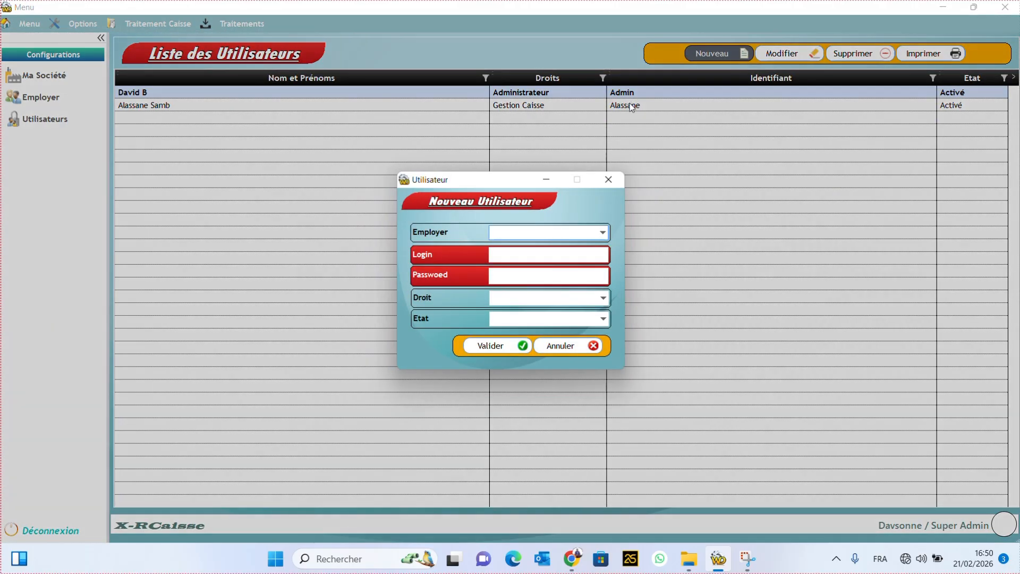
click(583, 235)
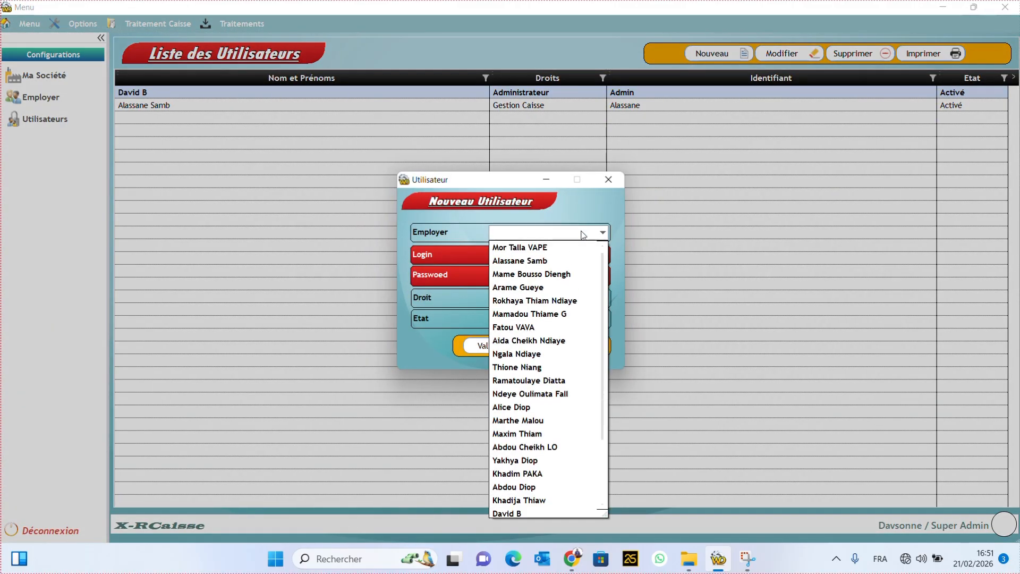
click(553, 249)
click(523, 257)
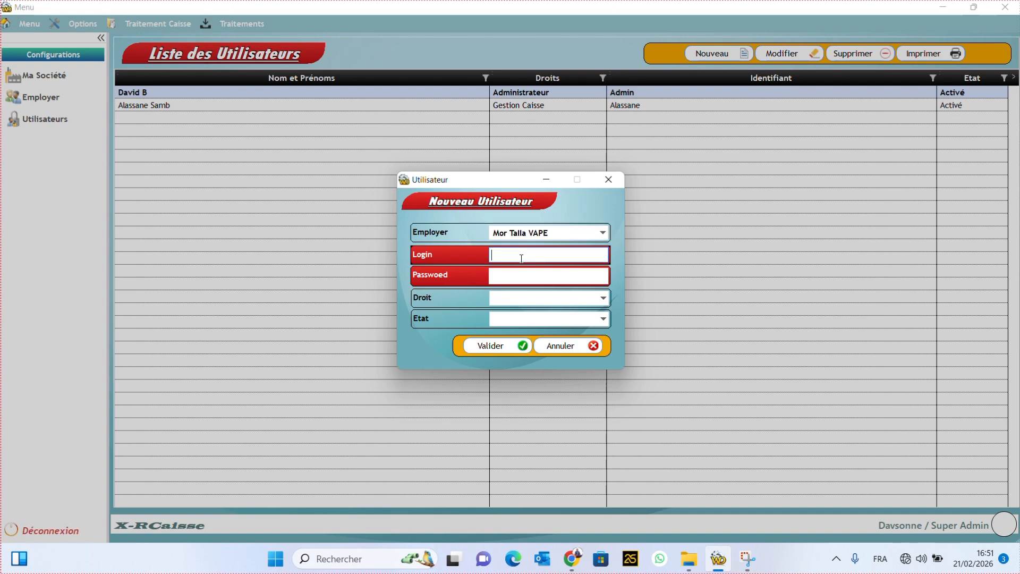
text(Mor)
click(526, 273)
text(1234)
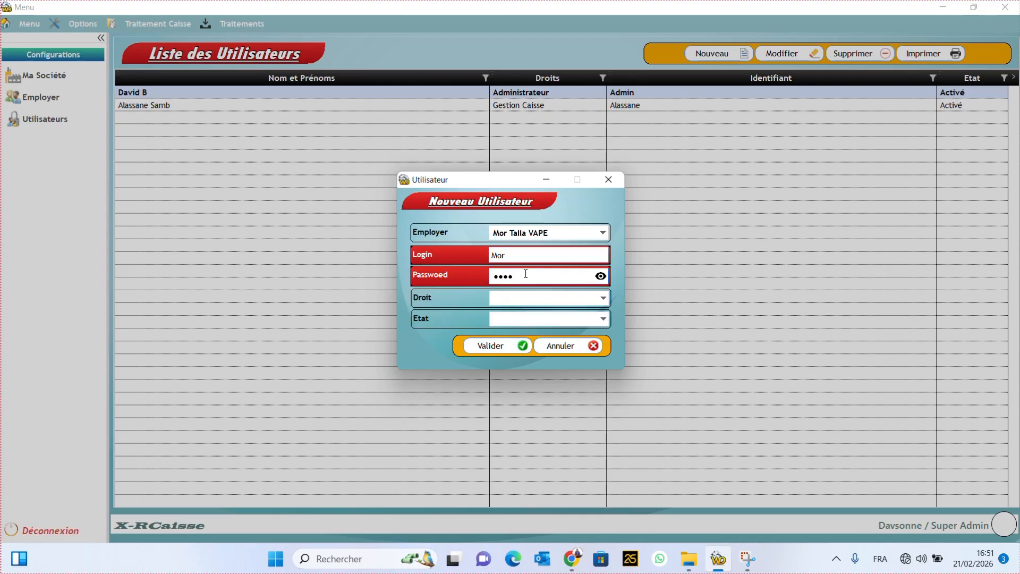
Step: Give the account Gestion Caisse rights and Activé status, then save and confirm
click(597, 303)
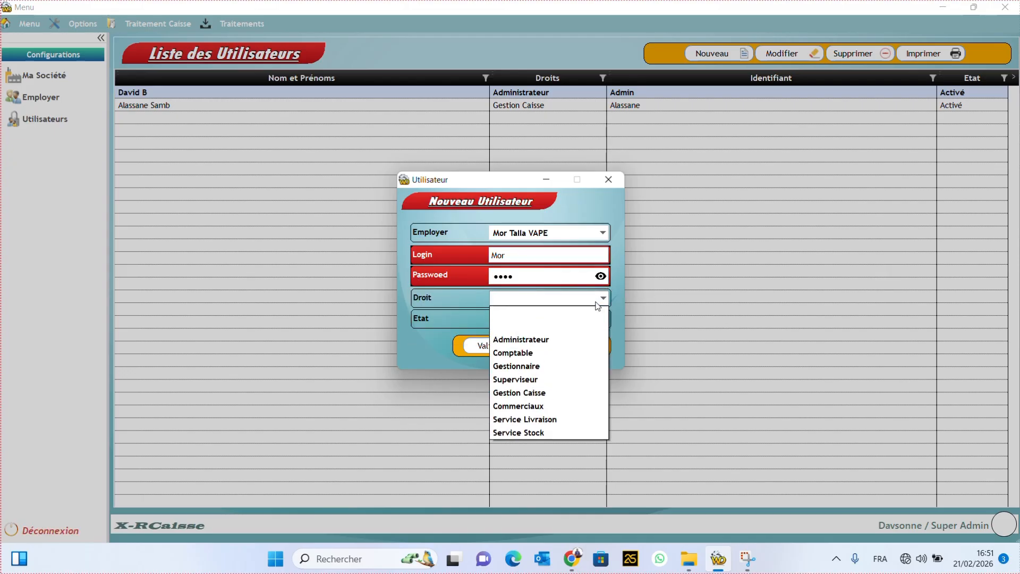
click(539, 397)
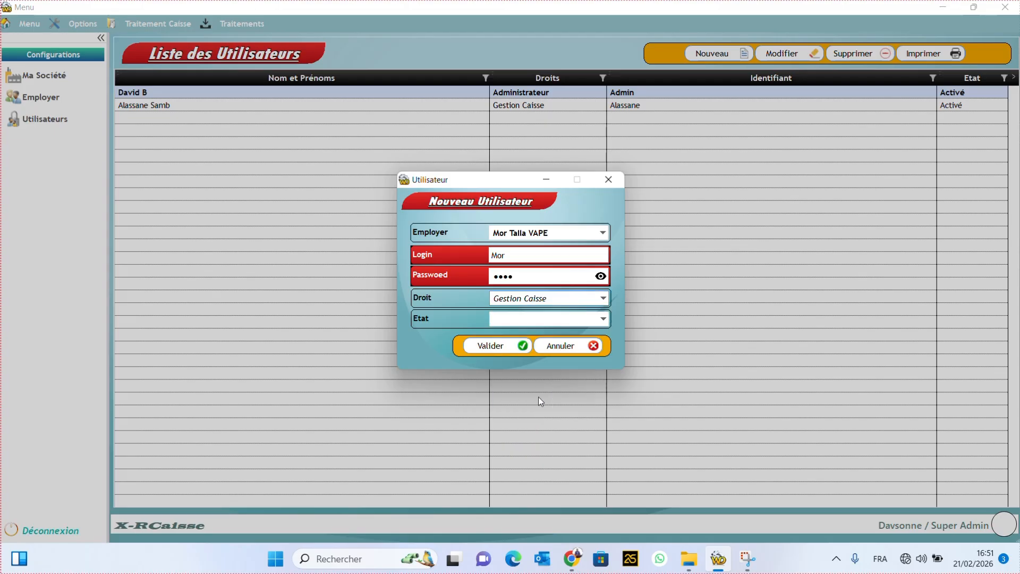
click(548, 319)
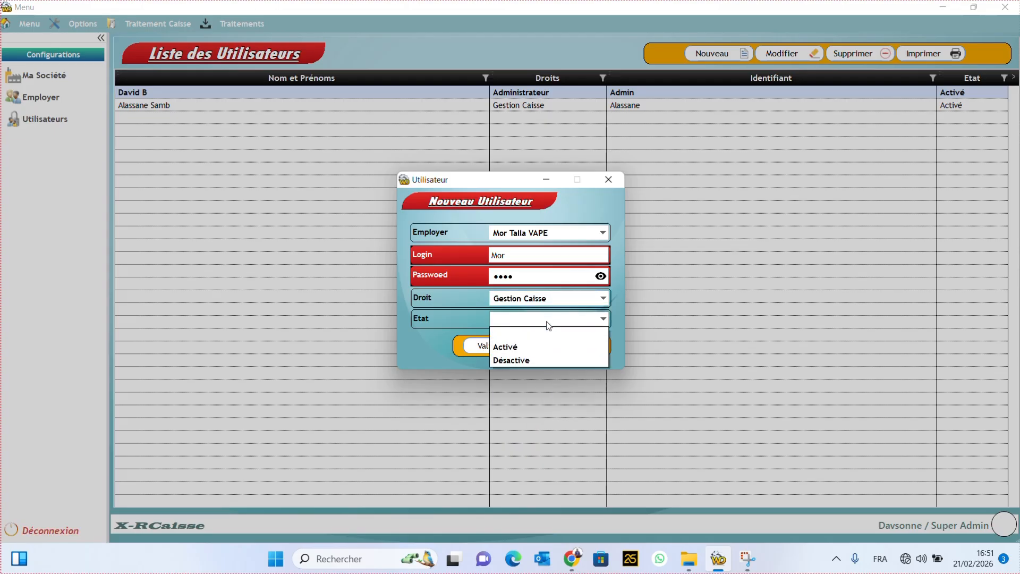
click(524, 346)
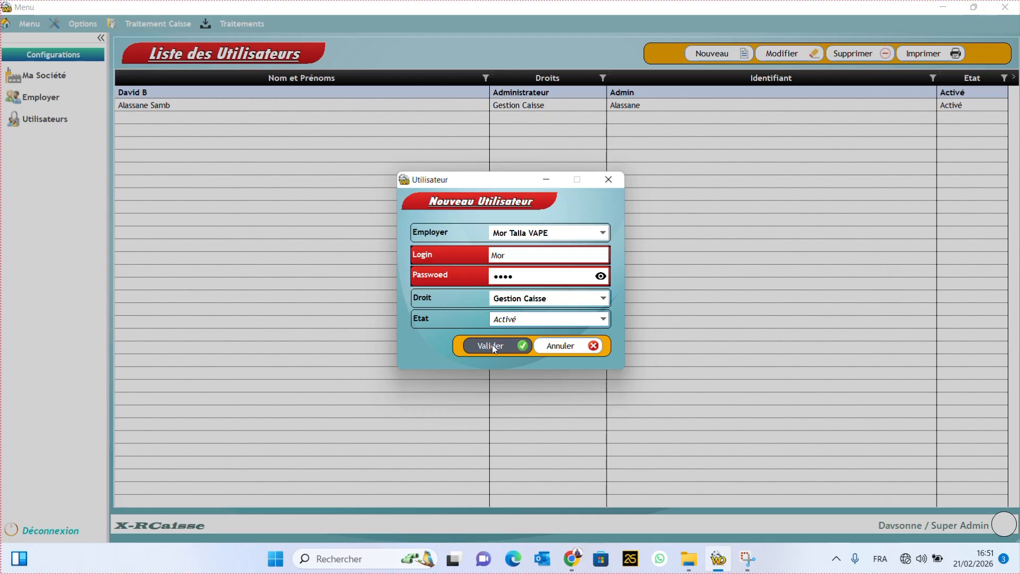
click(493, 346)
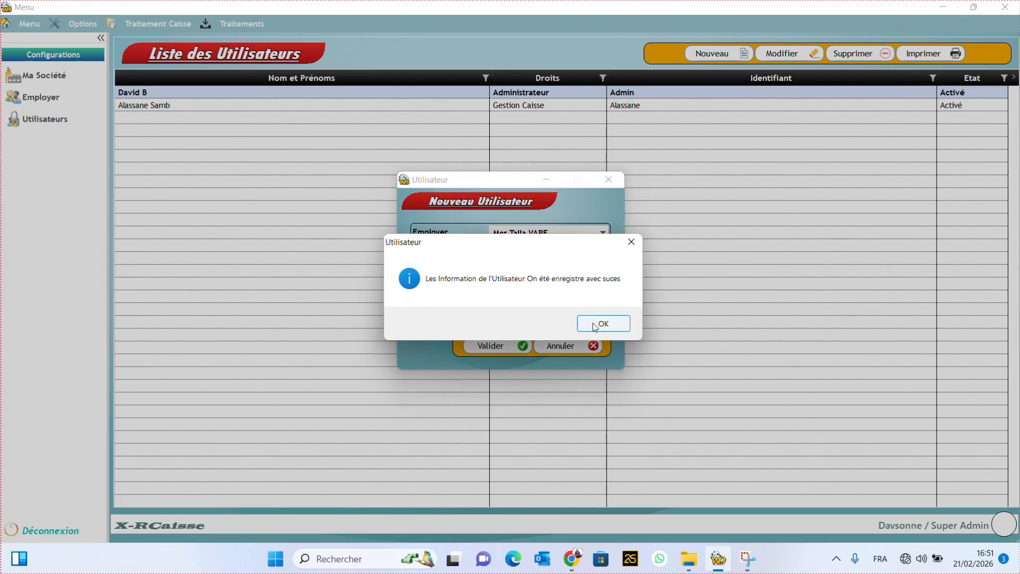
click(597, 326)
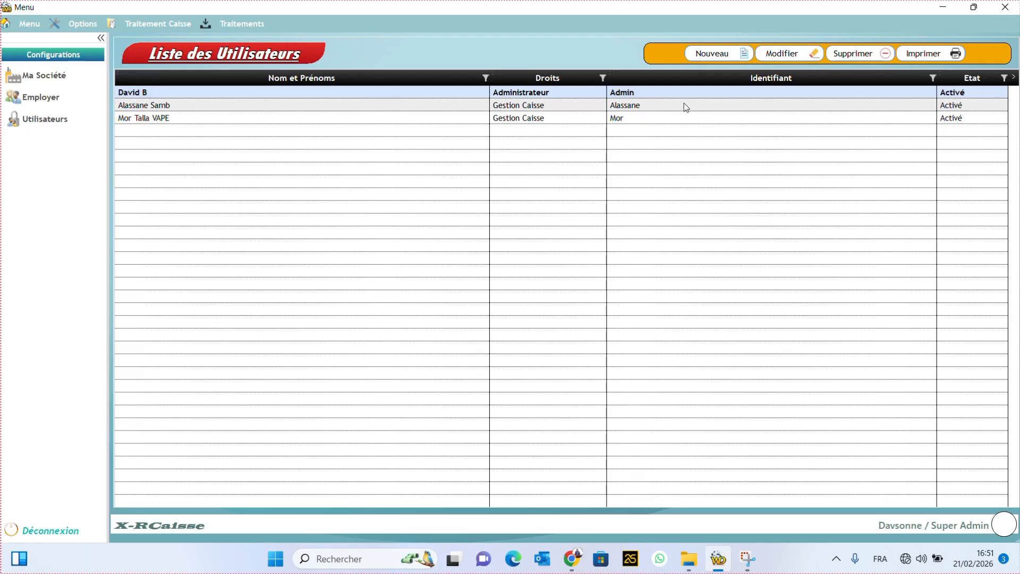
Step: Start a new user linked to an employee, using the employee's first name as login and a password
click(718, 55)
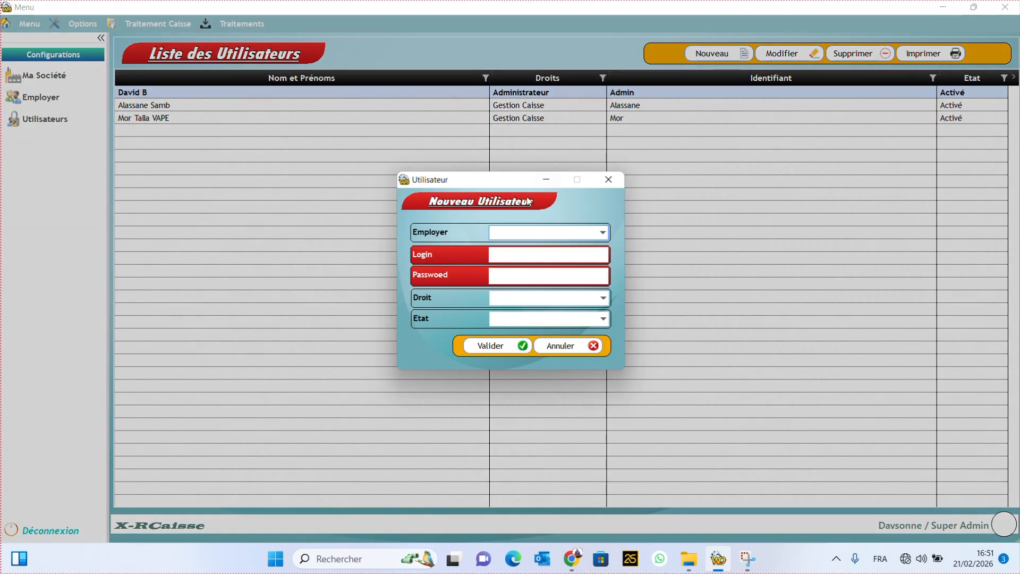
click(568, 234)
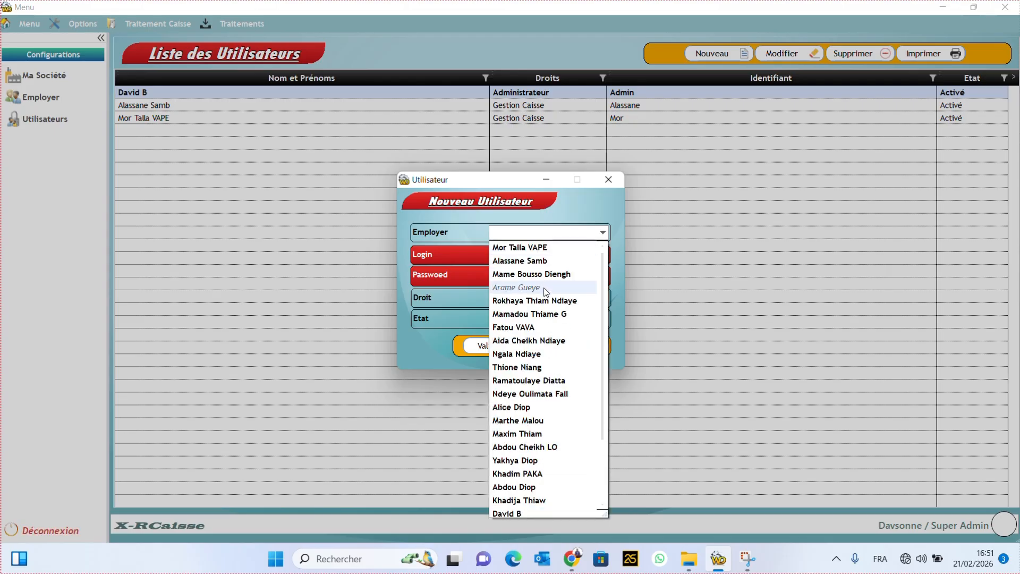
click(528, 328)
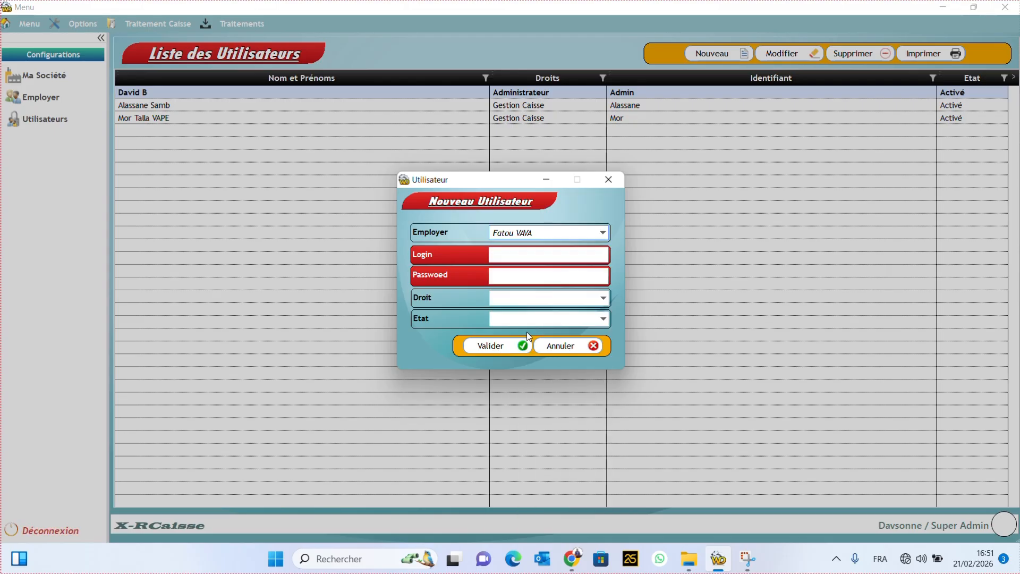
click(580, 258)
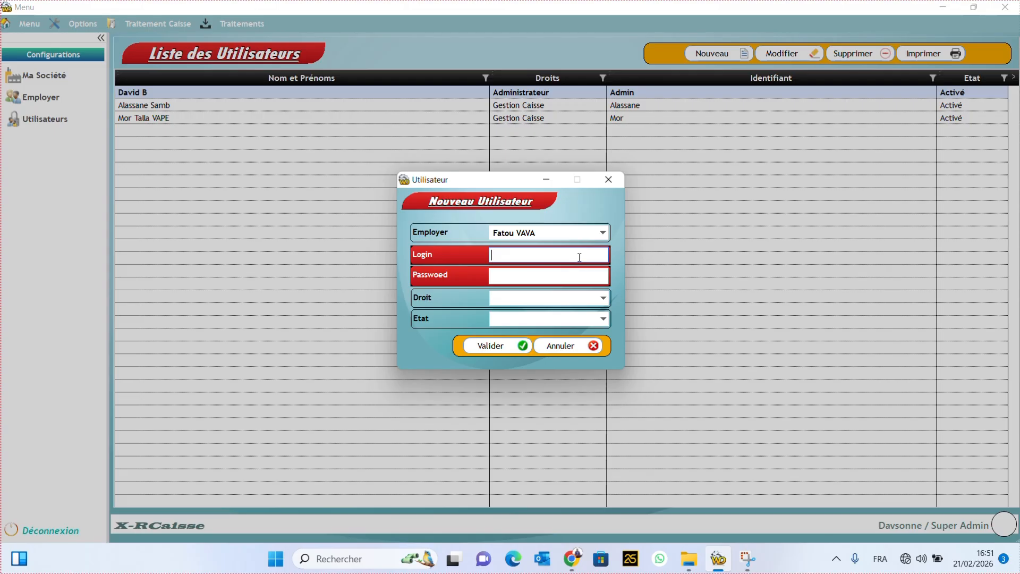
text(Fatou)
click(569, 277)
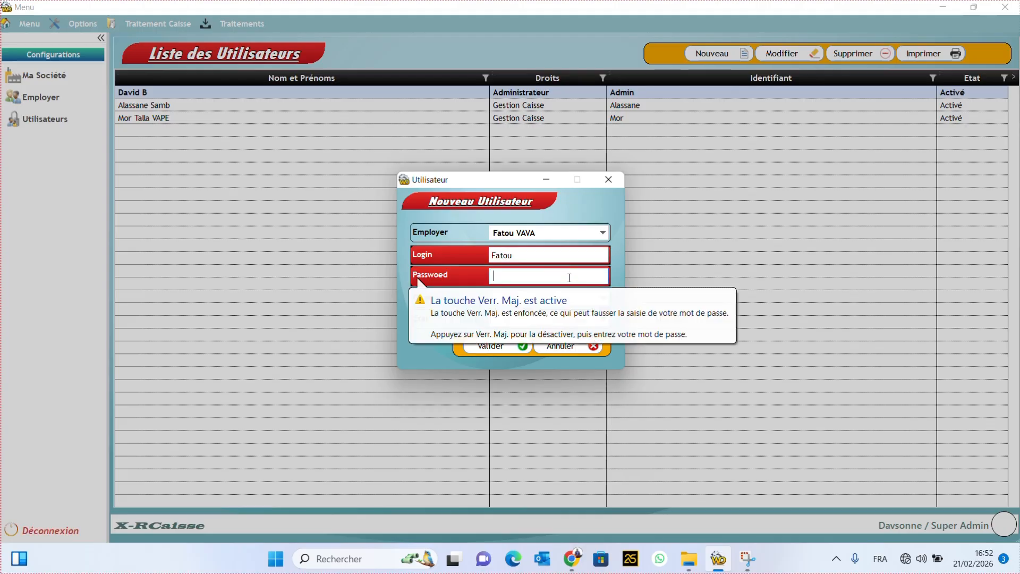
text(1234)
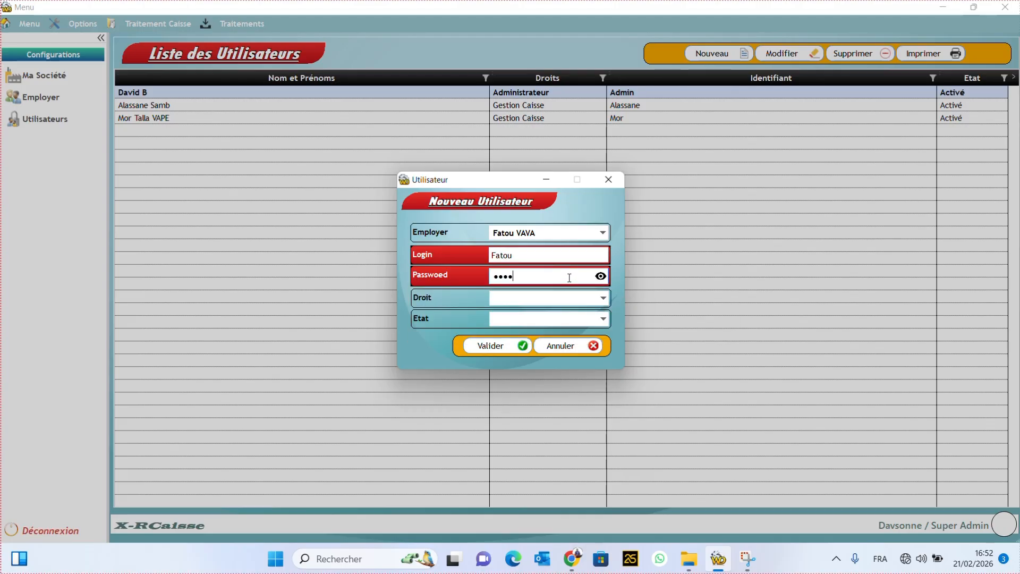
Step: Give the account Commerciaux rights and Activé status, then save and confirm
click(572, 301)
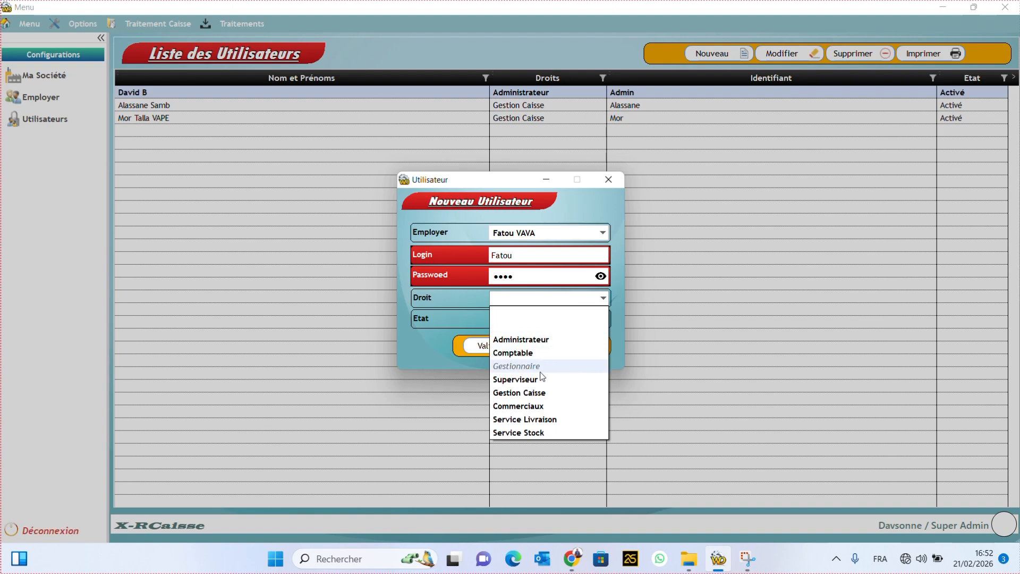
click(533, 407)
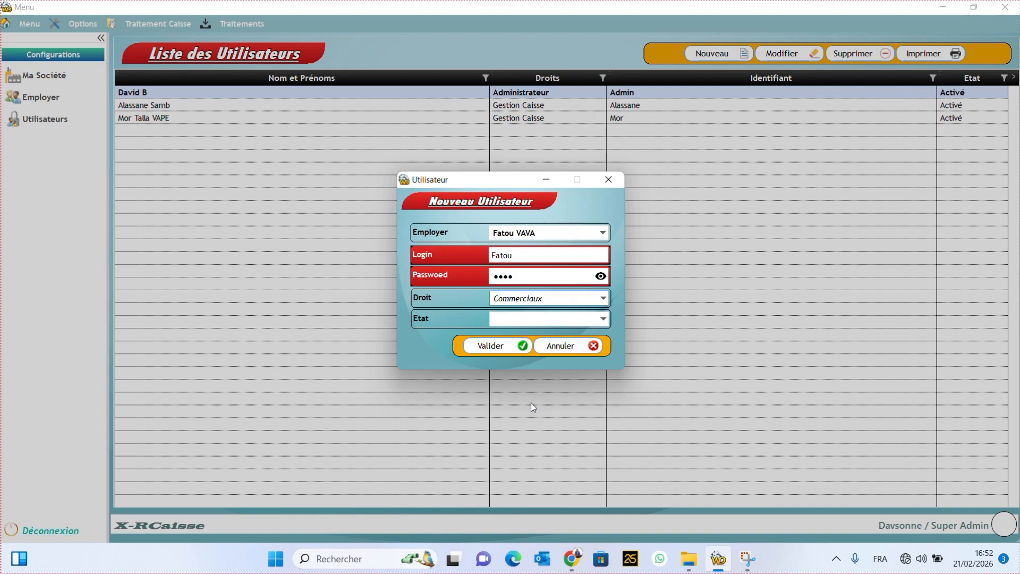
click(561, 324)
click(527, 346)
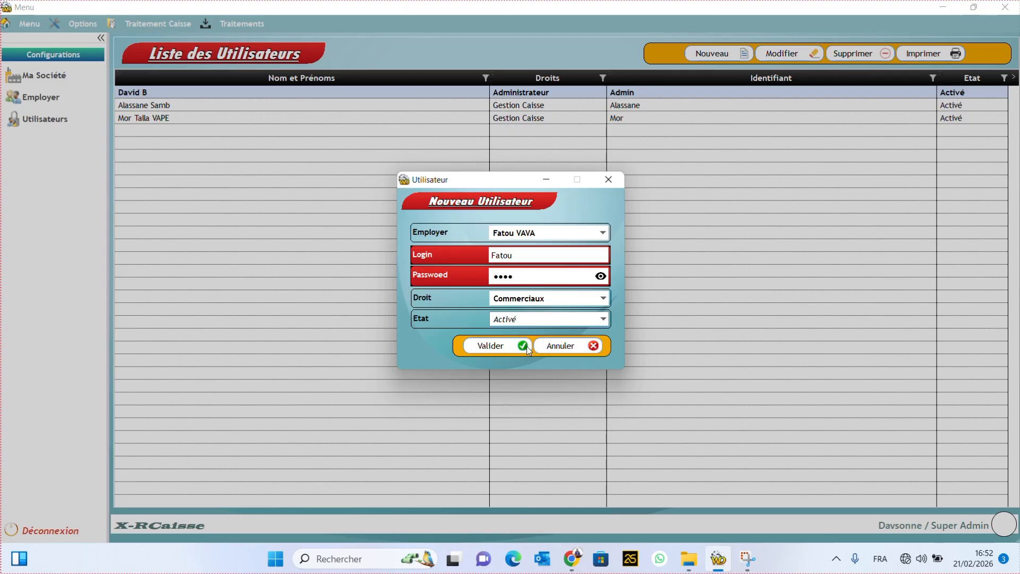
click(495, 346)
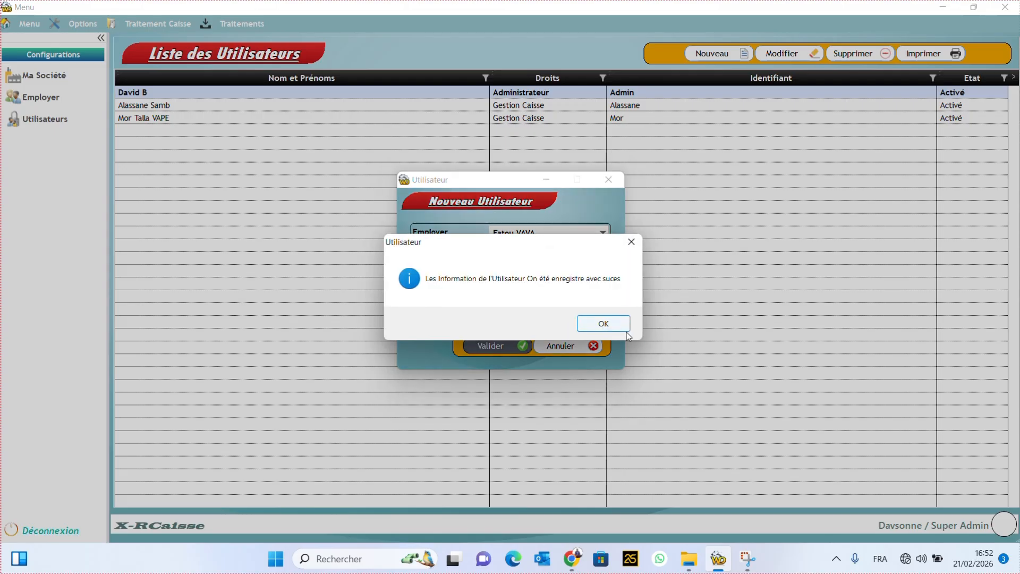
click(612, 326)
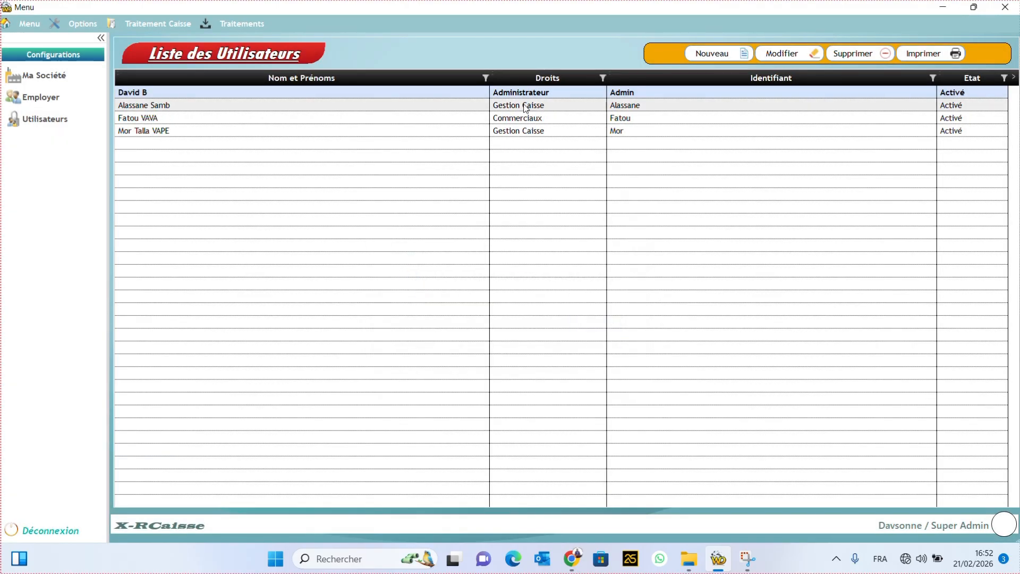
Step: Start a new user linked to the chosen employee, entering the employee's first name as login and a lowercase password
click(718, 53)
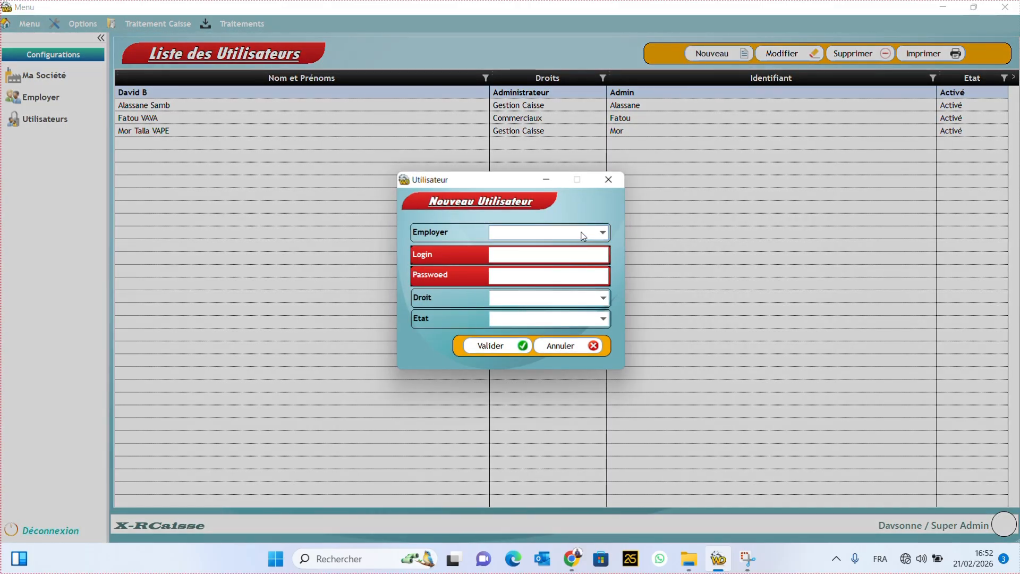
click(583, 233)
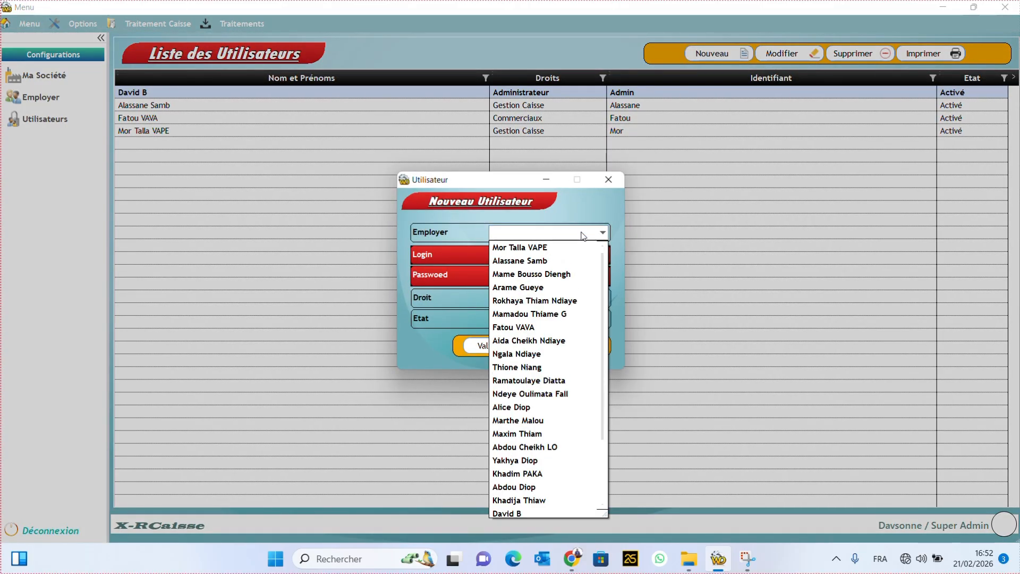
click(548, 343)
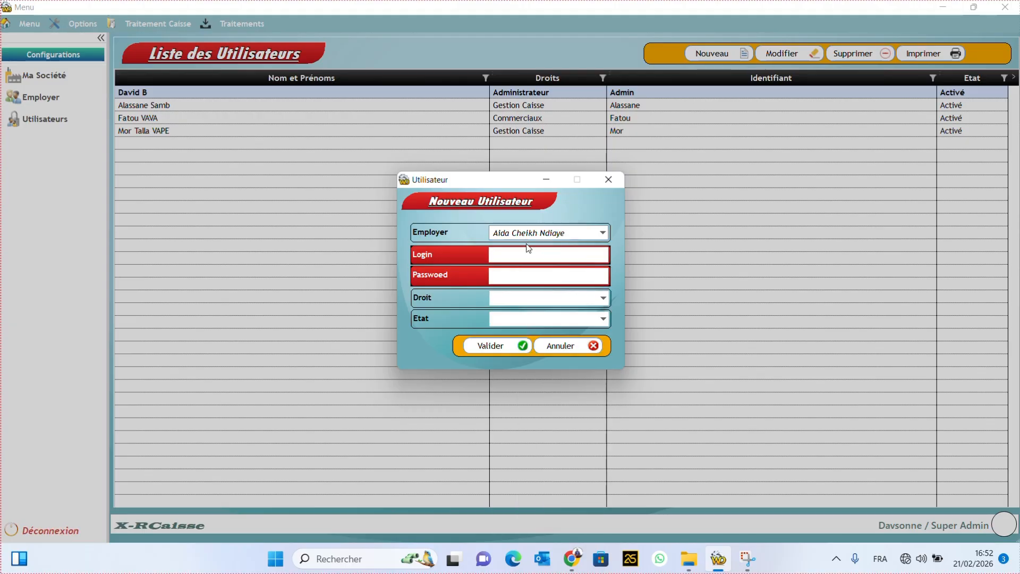
click(519, 256)
text(A)
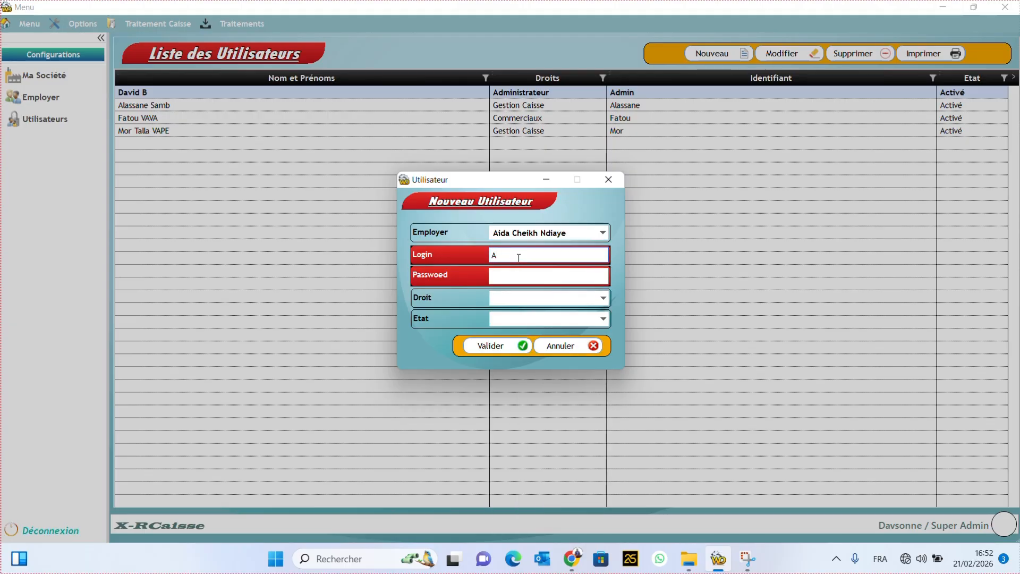
text(ida)
click(522, 275)
key(Caps_Lock)
text(••••)
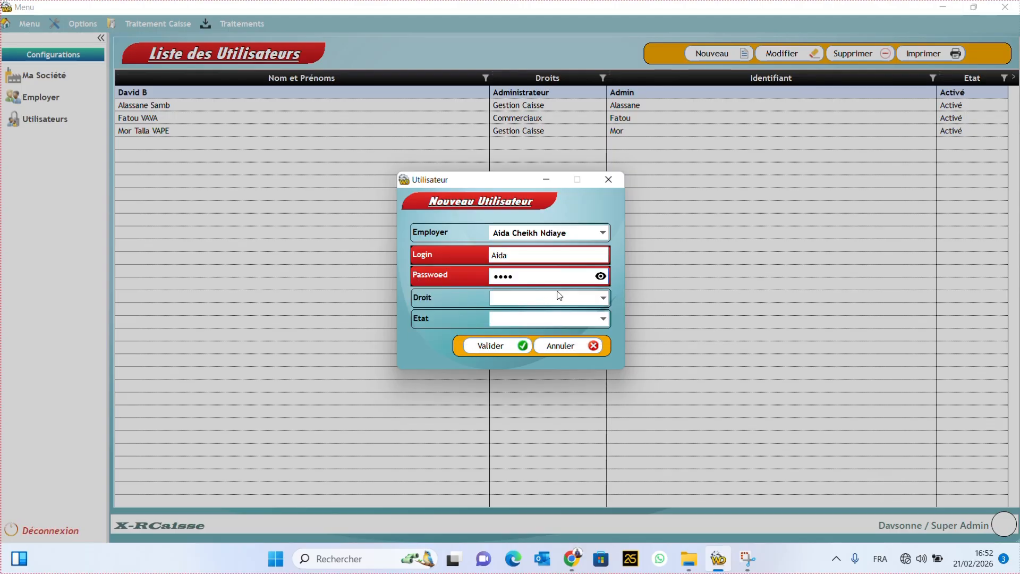
Step: Set Droit to Commerciaux and Etat to Activé, then save and confirm
click(604, 299)
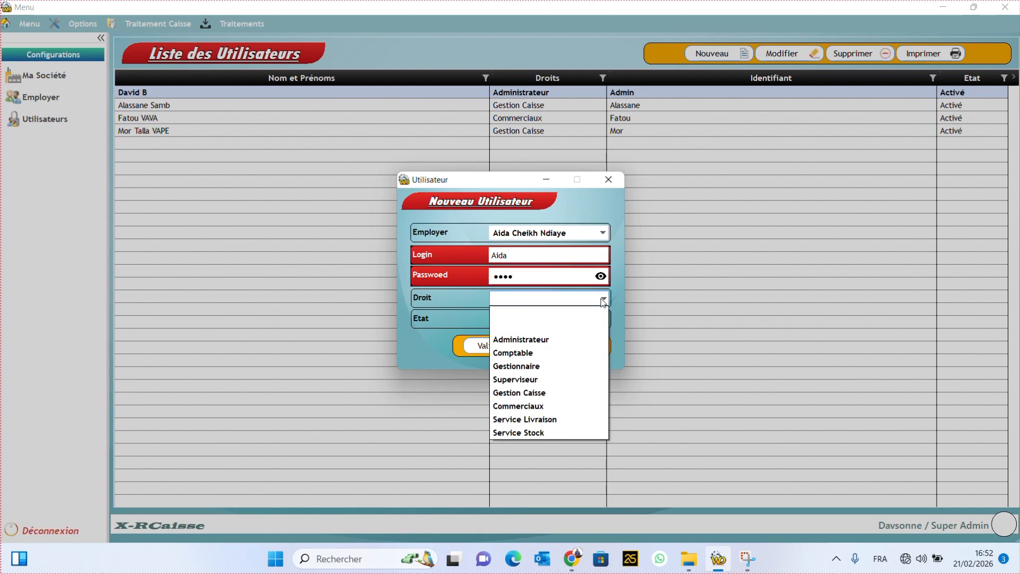
click(538, 408)
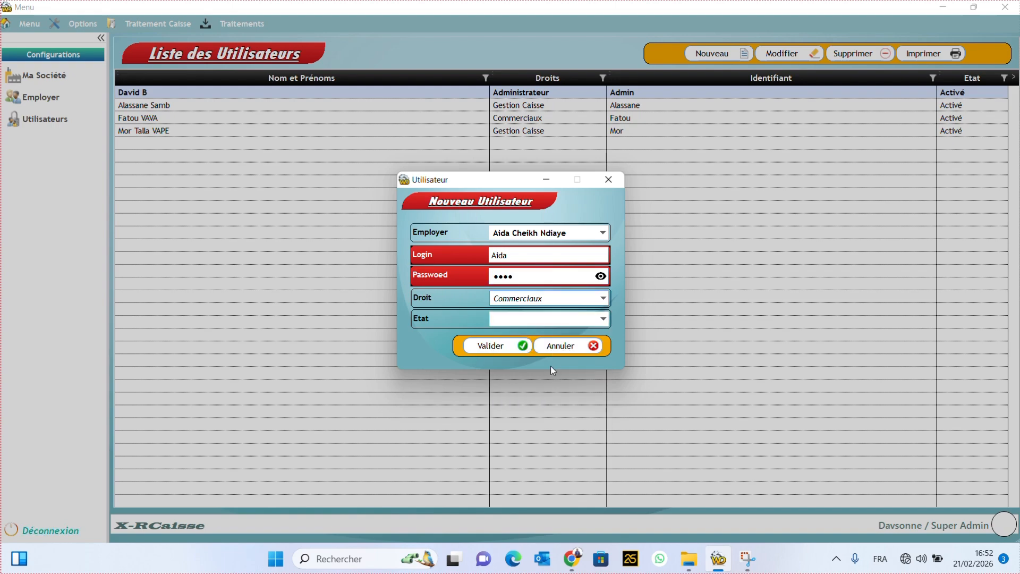
click(559, 323)
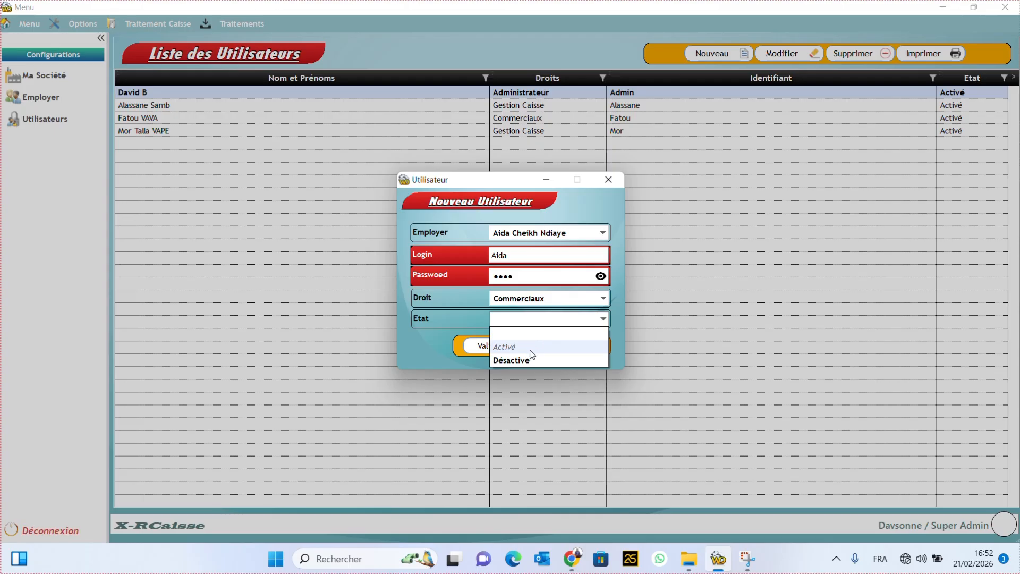
click(530, 347)
click(496, 345)
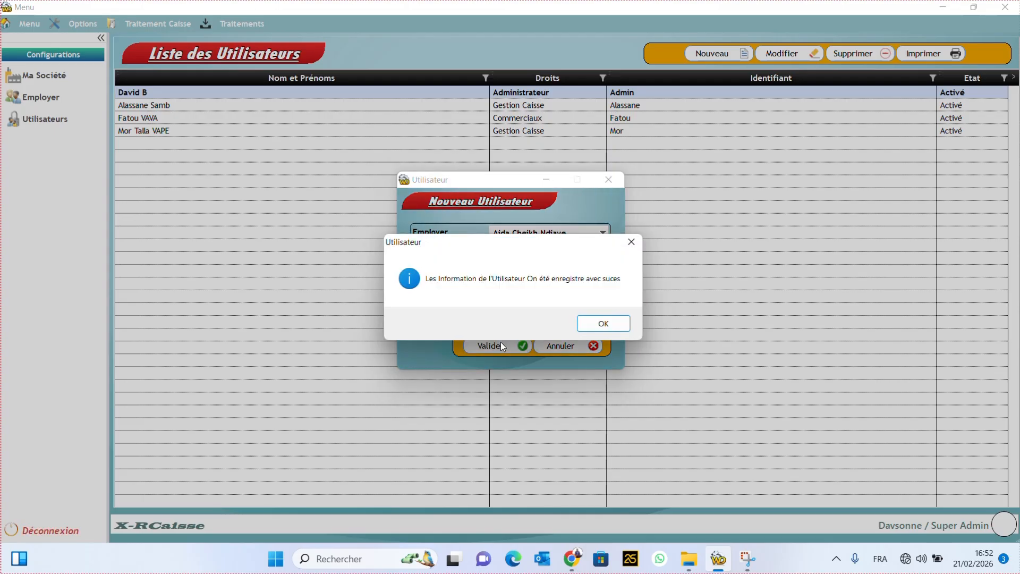
click(605, 322)
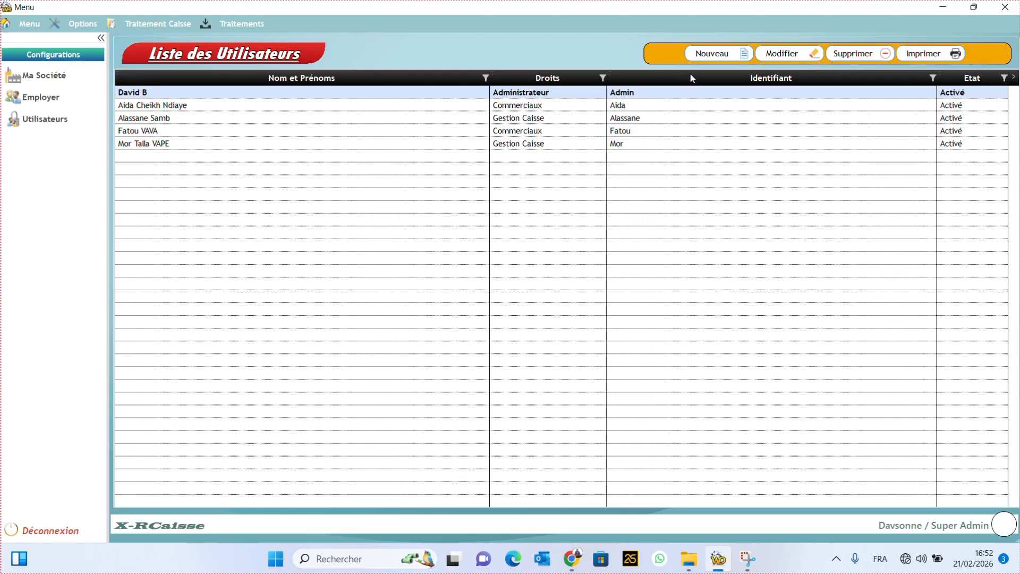
Step: Start a new user linked to the chosen employee and enter the employee's first name as login
click(699, 53)
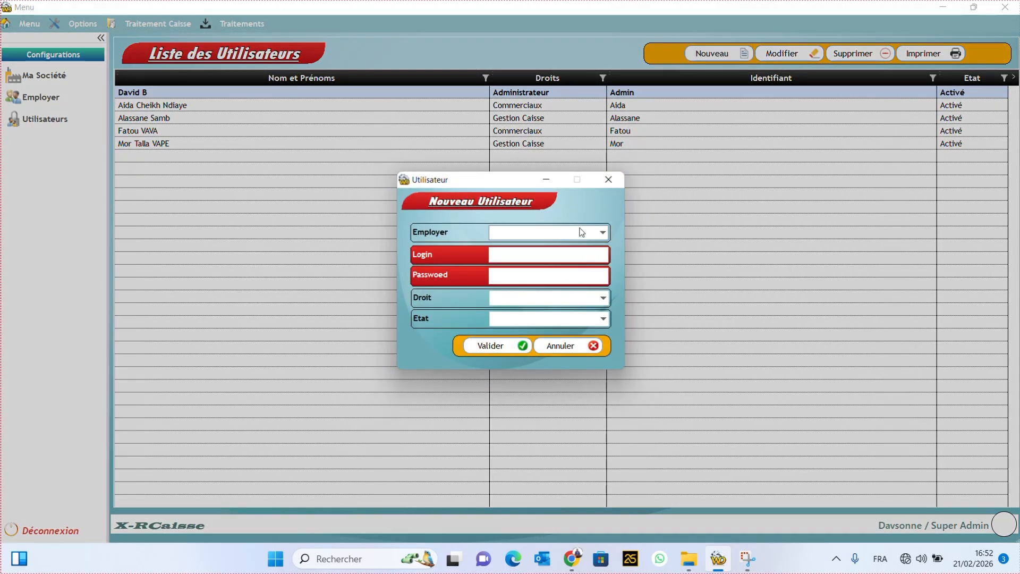
click(584, 235)
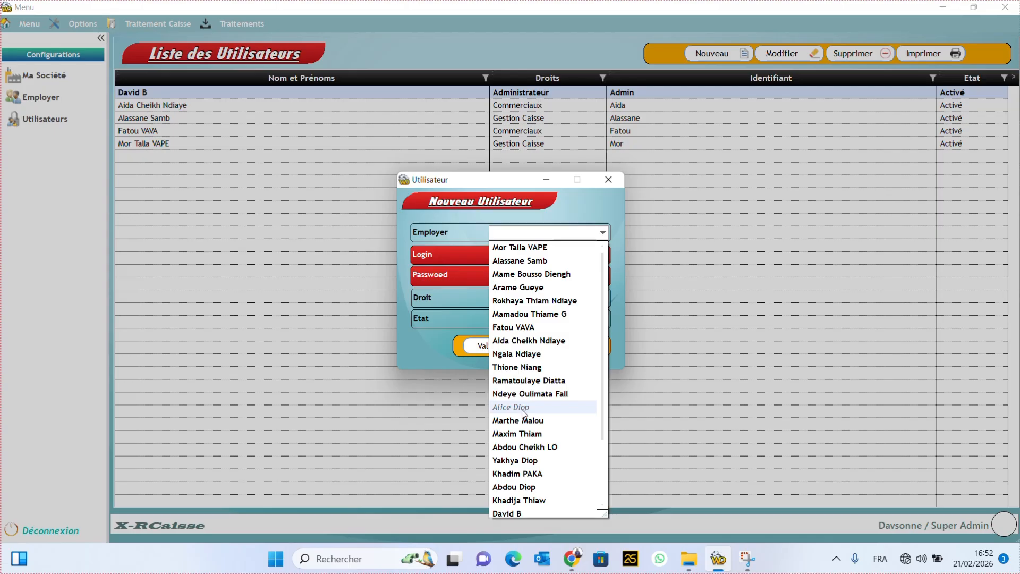
click(526, 487)
click(498, 254)
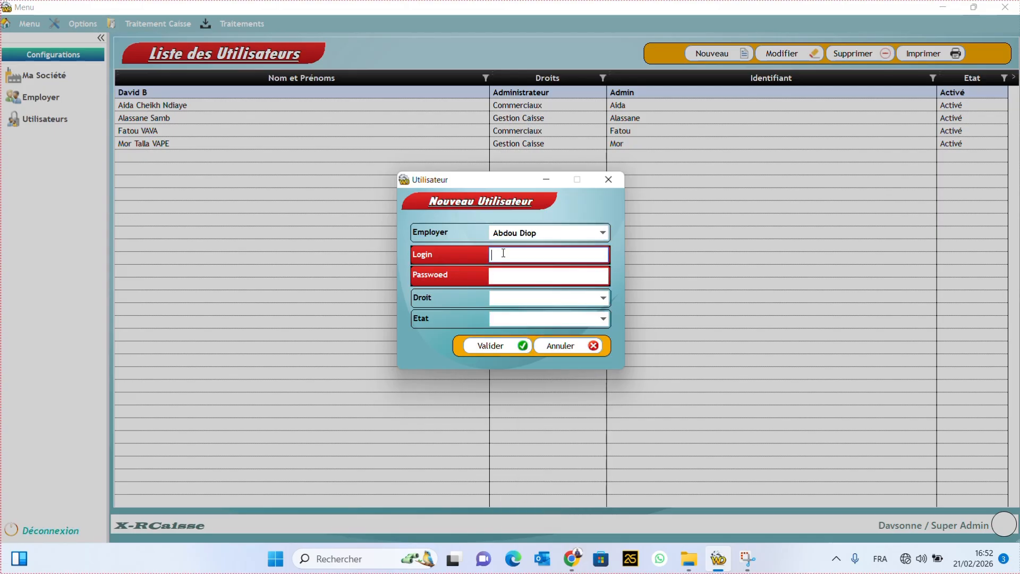
text(Abdou1234)
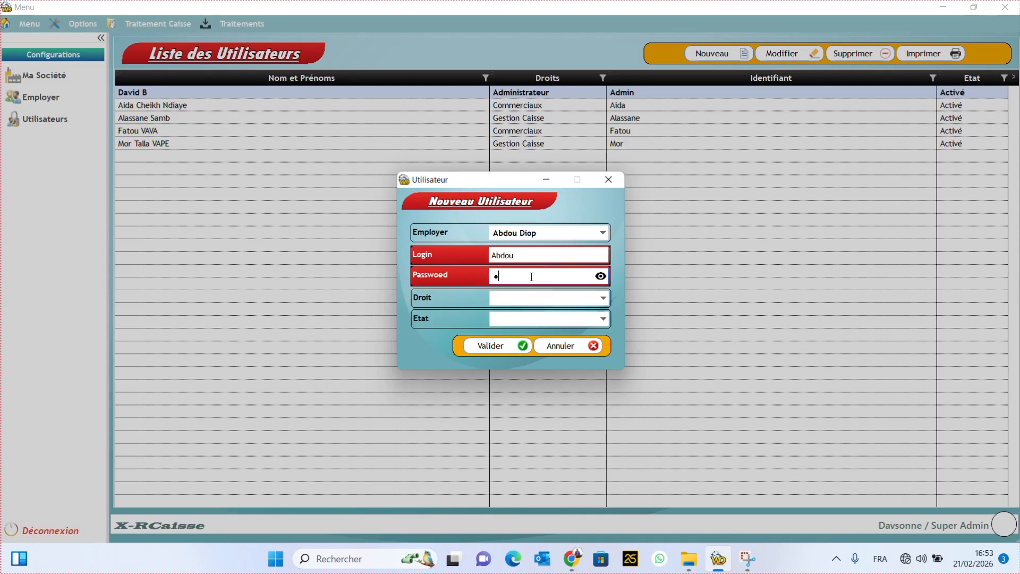
Step: Set Droit to Service Livraison and Etat to Activé, then save and confirm
click(580, 300)
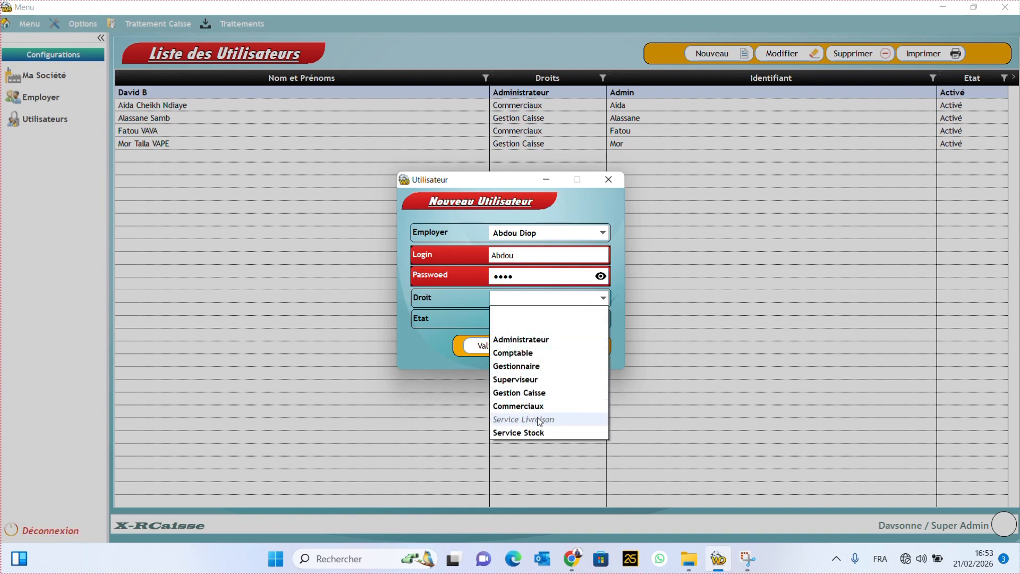
click(539, 420)
click(574, 323)
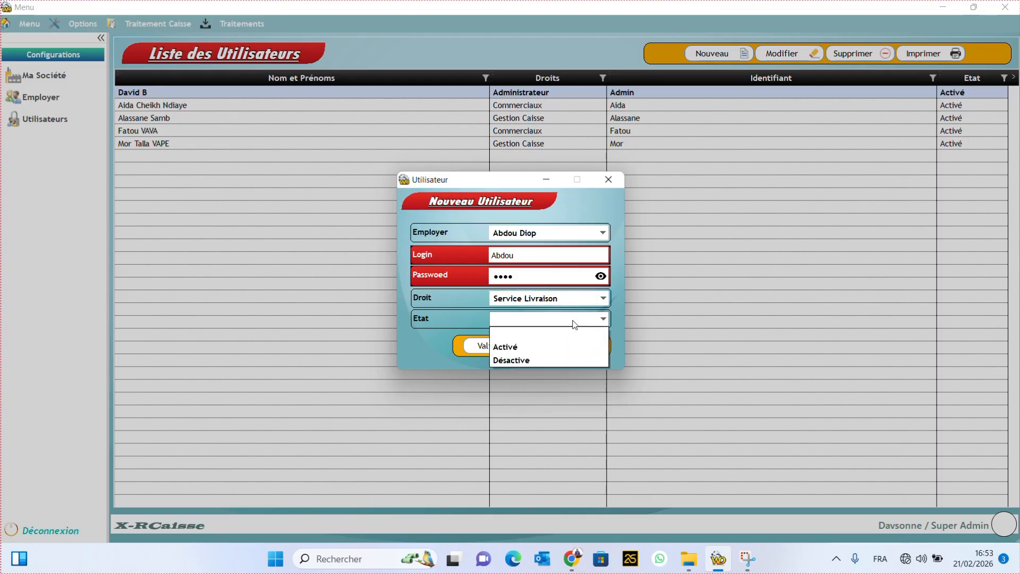
click(526, 346)
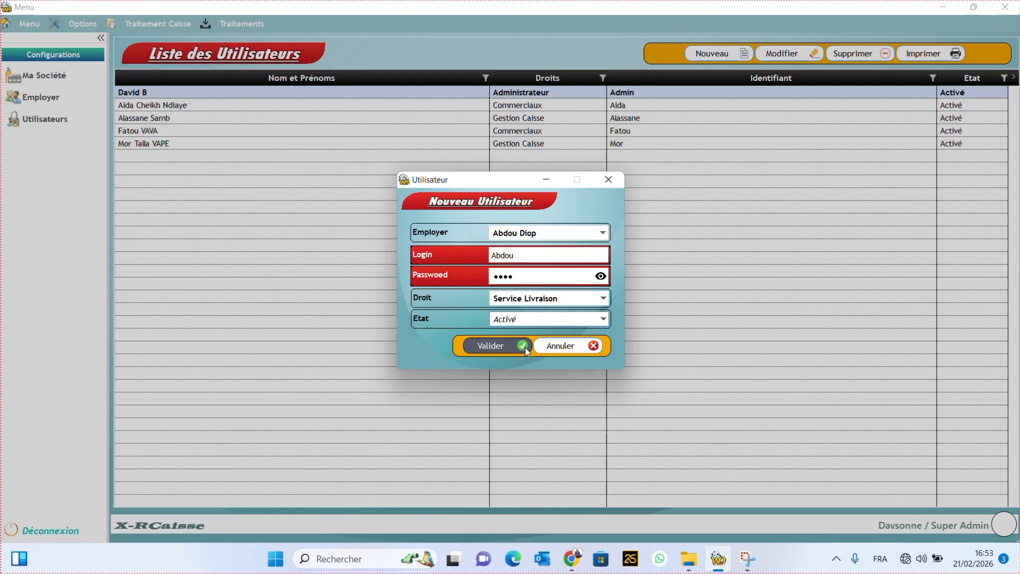
click(494, 348)
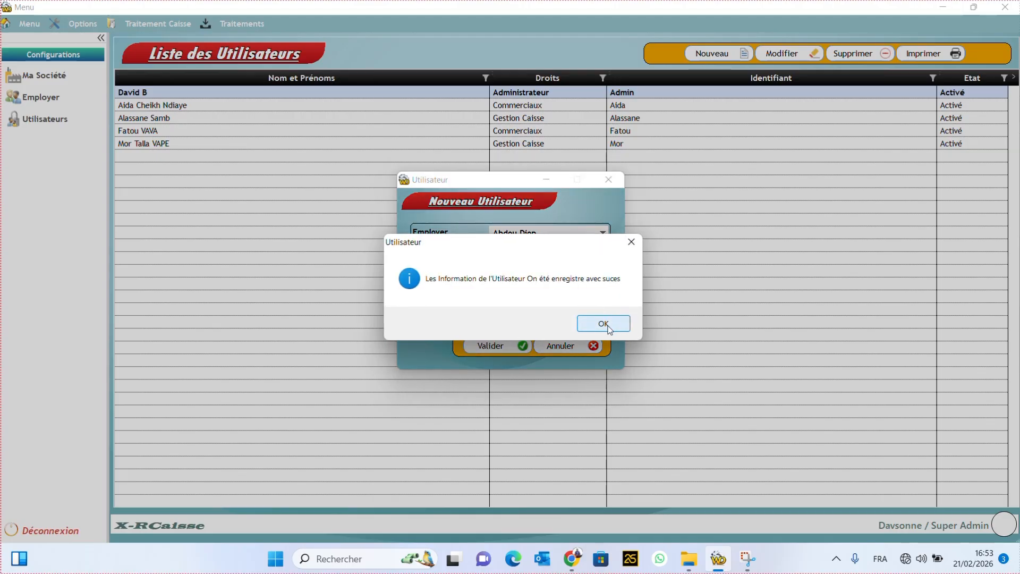
click(604, 324)
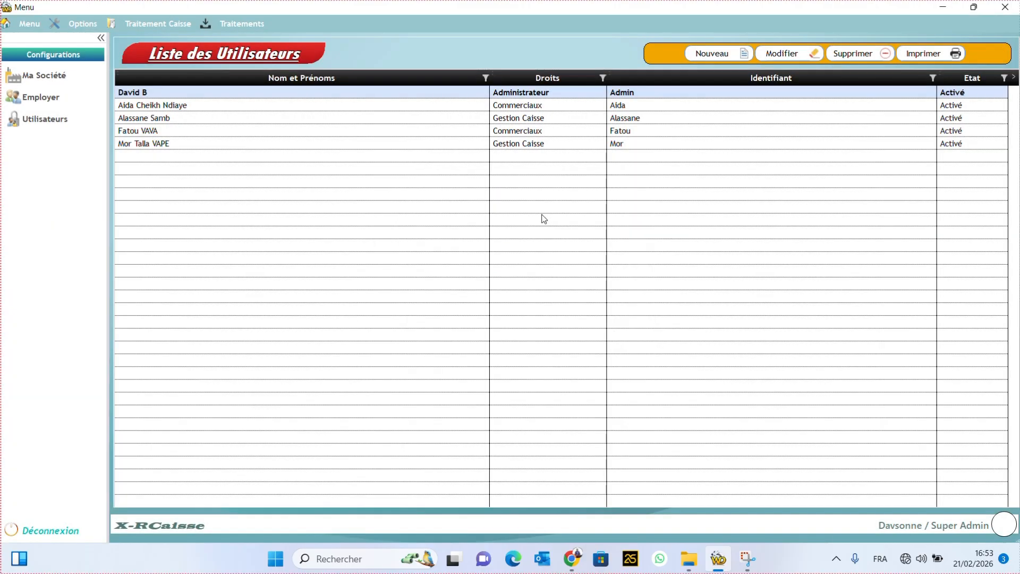
Step: Start a new user linked to the chosen employee, entering the employee's first name as login and a lowercase password
click(719, 53)
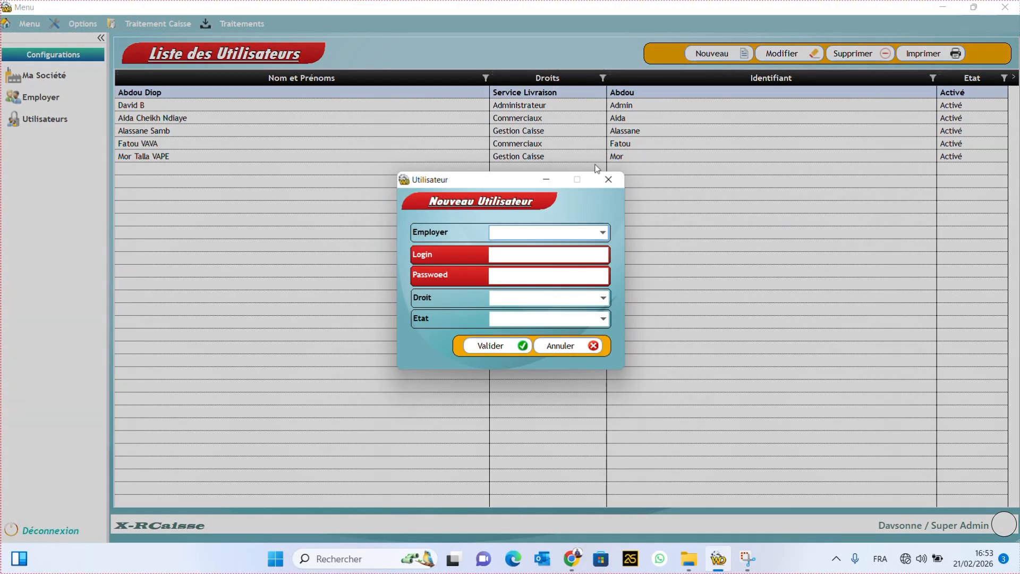
click(586, 236)
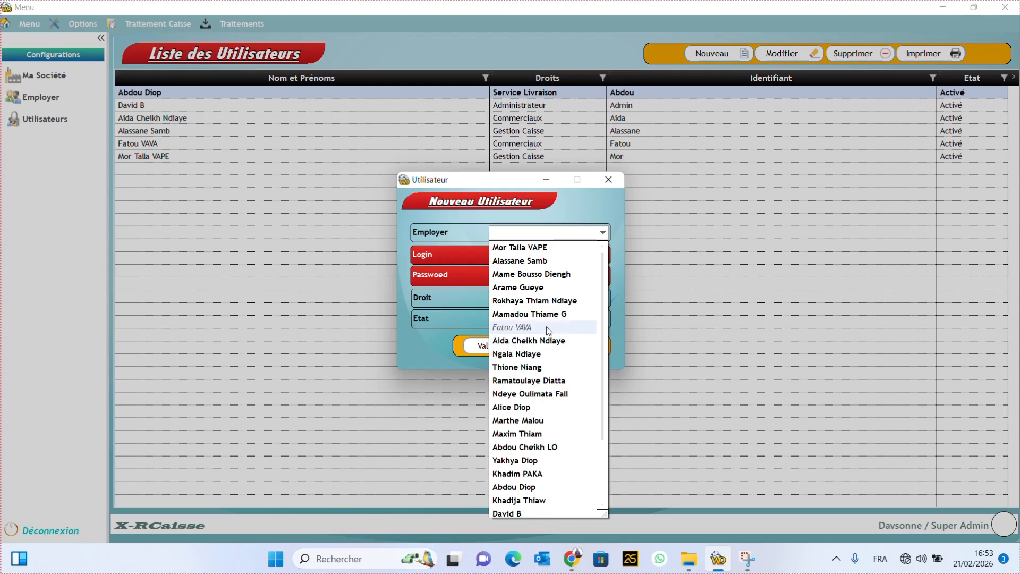
click(525, 275)
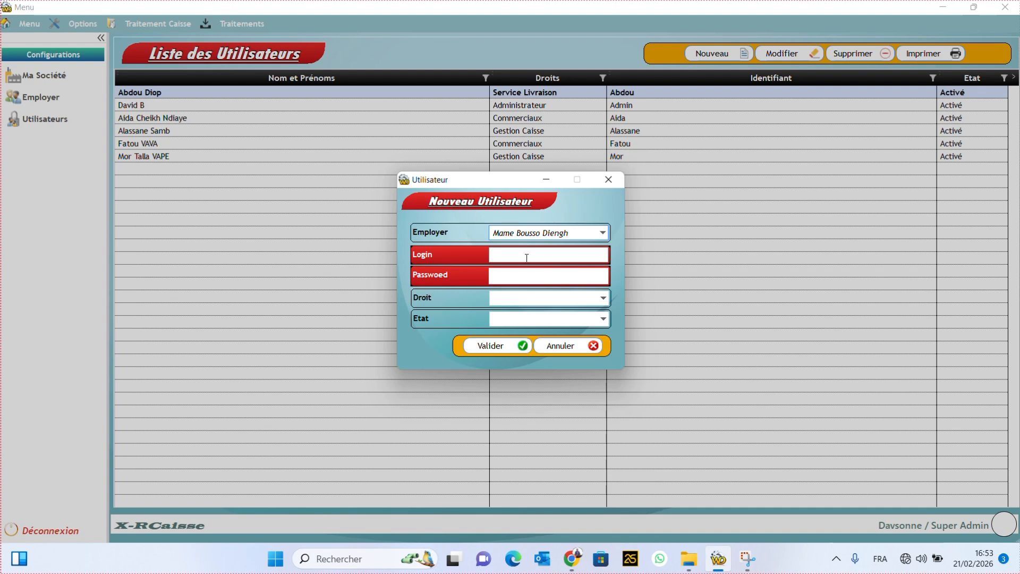
click(527, 256)
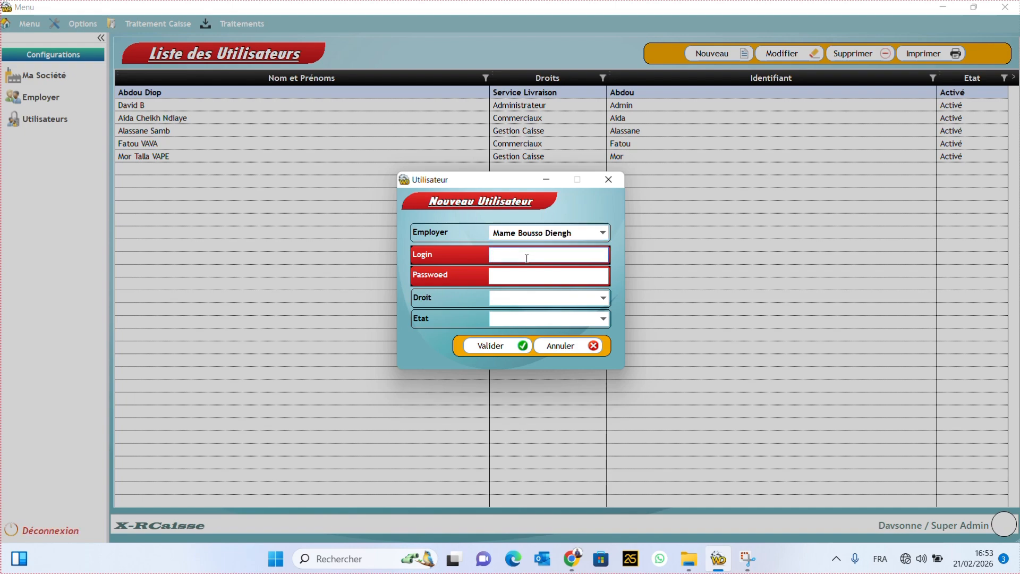
text(Mame)
click(525, 278)
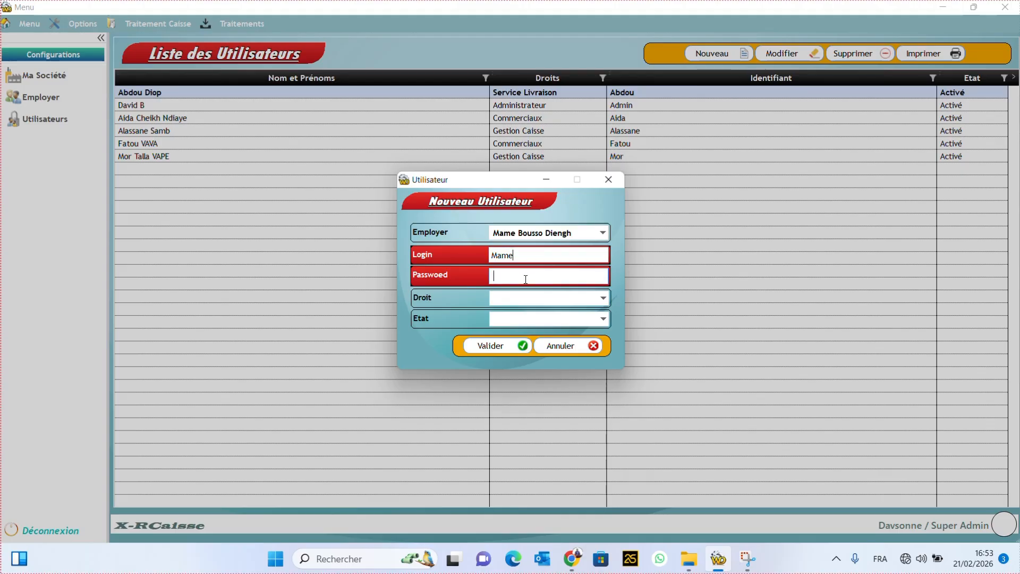
key(Caps_Lock)
text(••••)
Step: Set Droit to Service Stock and Etat to Activé, then save the account
click(572, 300)
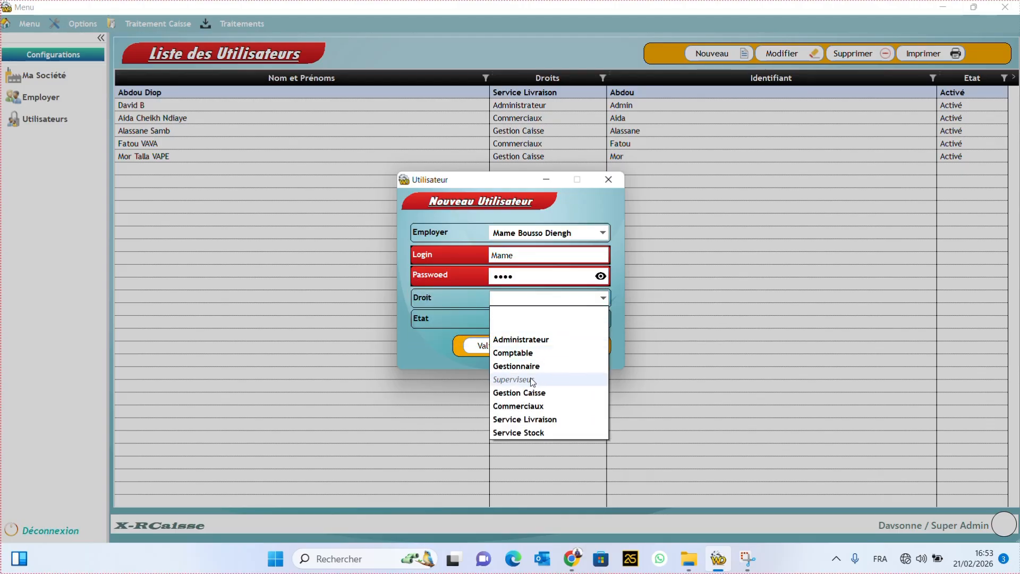
click(533, 433)
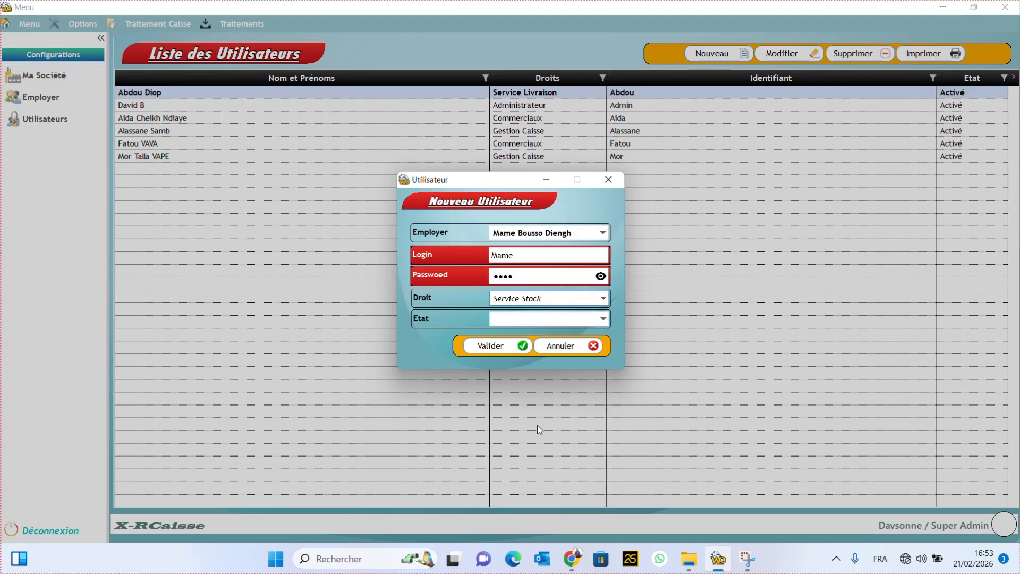
click(540, 323)
click(523, 346)
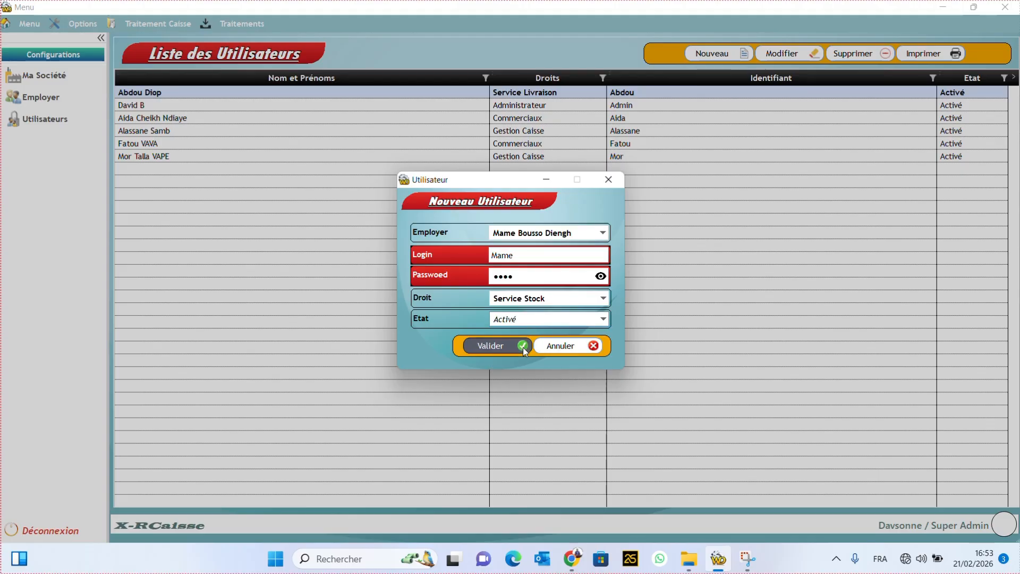
click(499, 347)
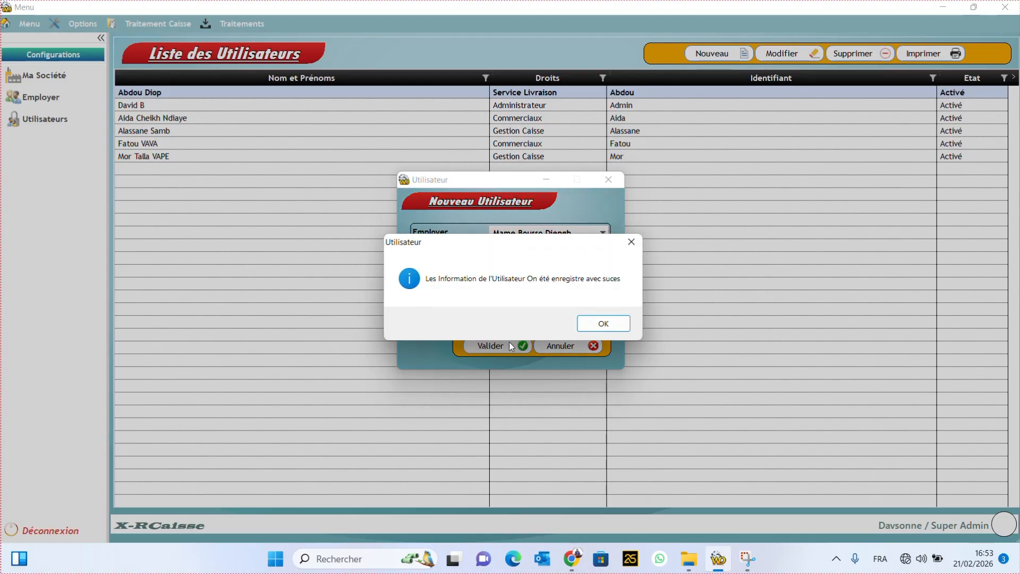
click(599, 325)
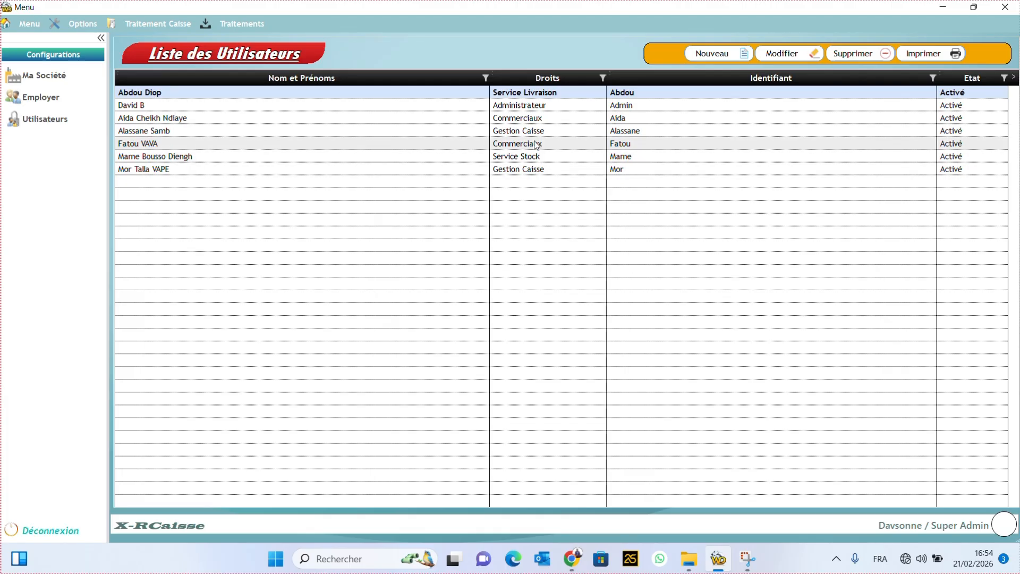
click(531, 169)
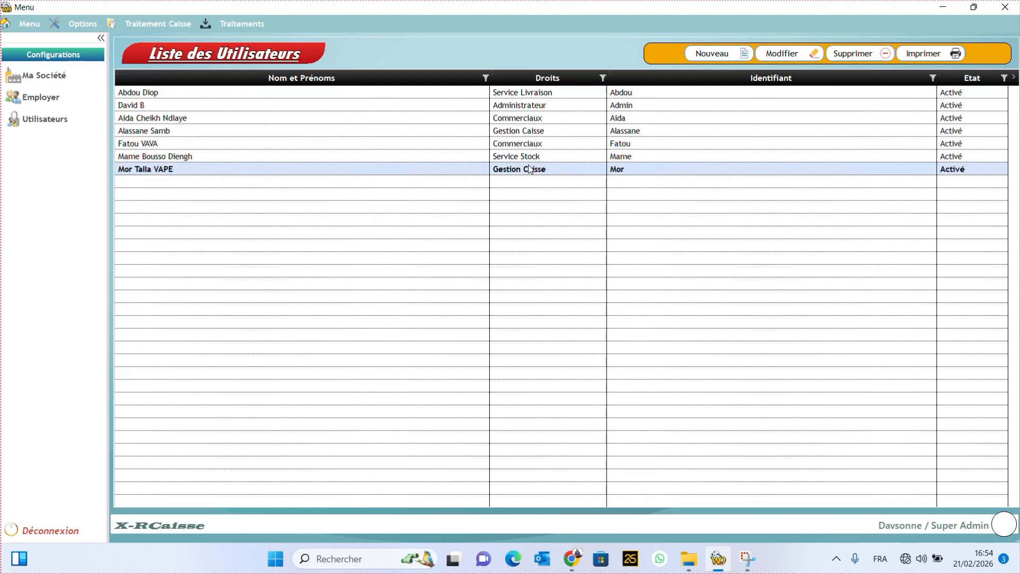
click(543, 134)
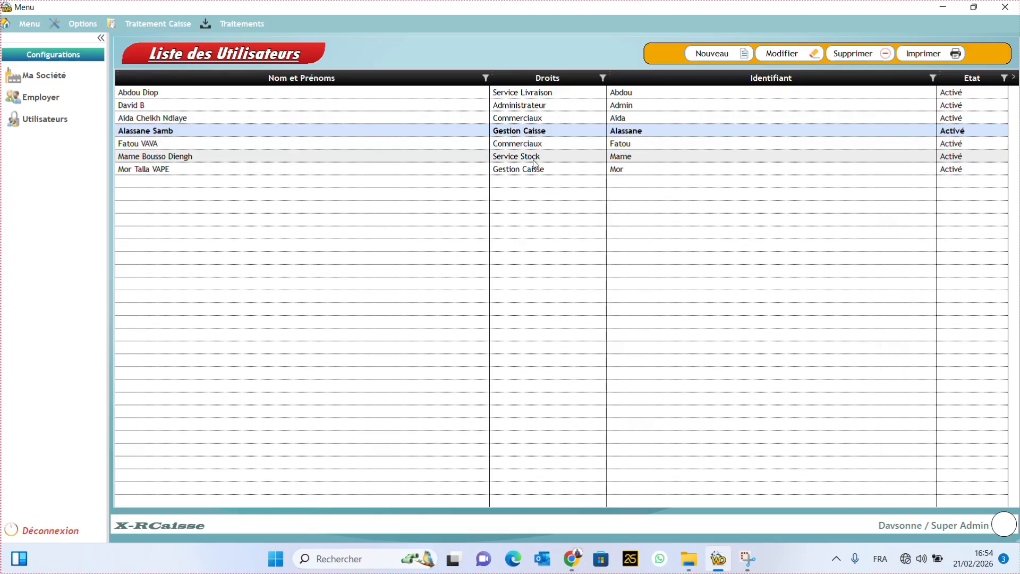
click(555, 160)
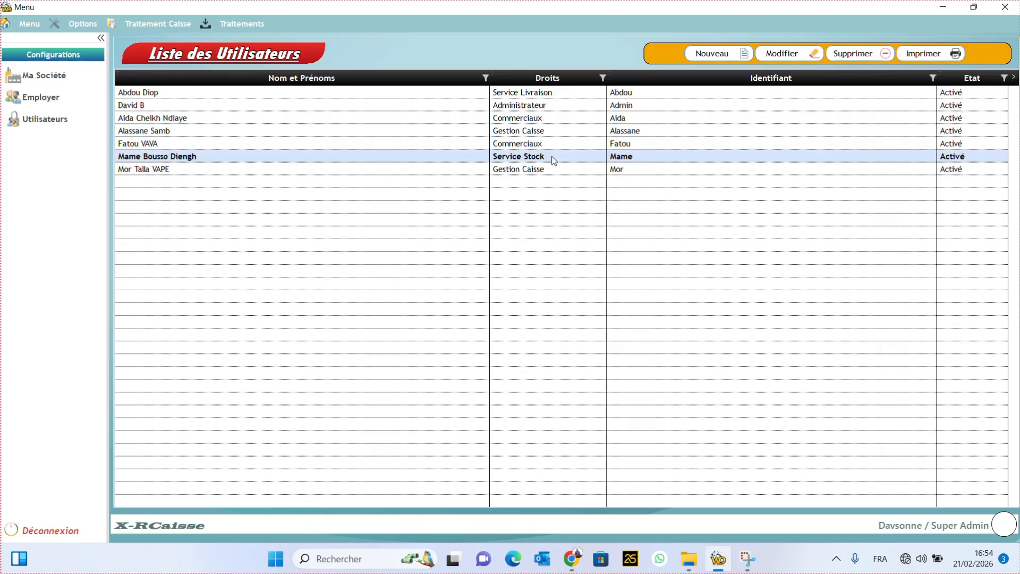
click(542, 143)
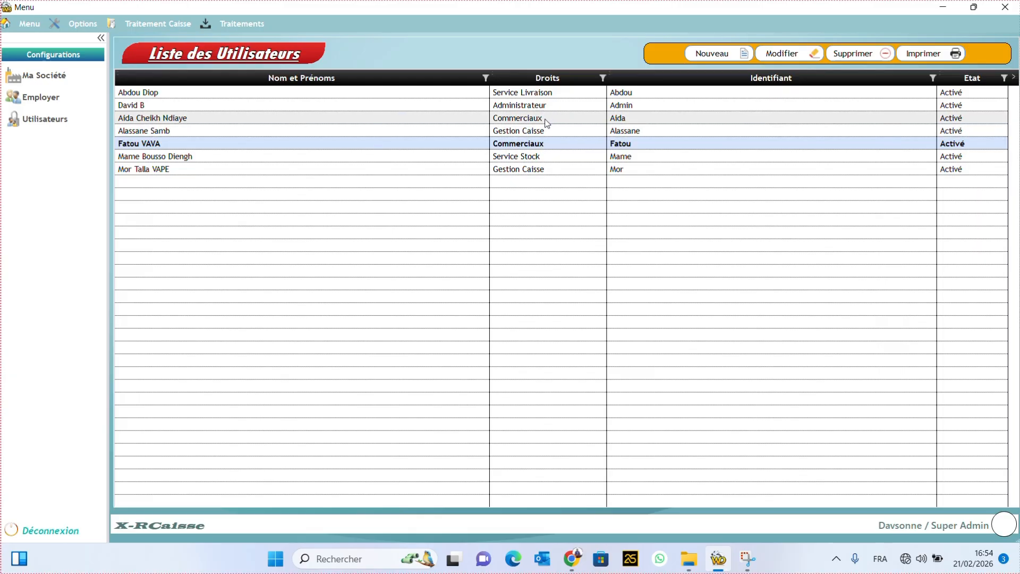
click(547, 122)
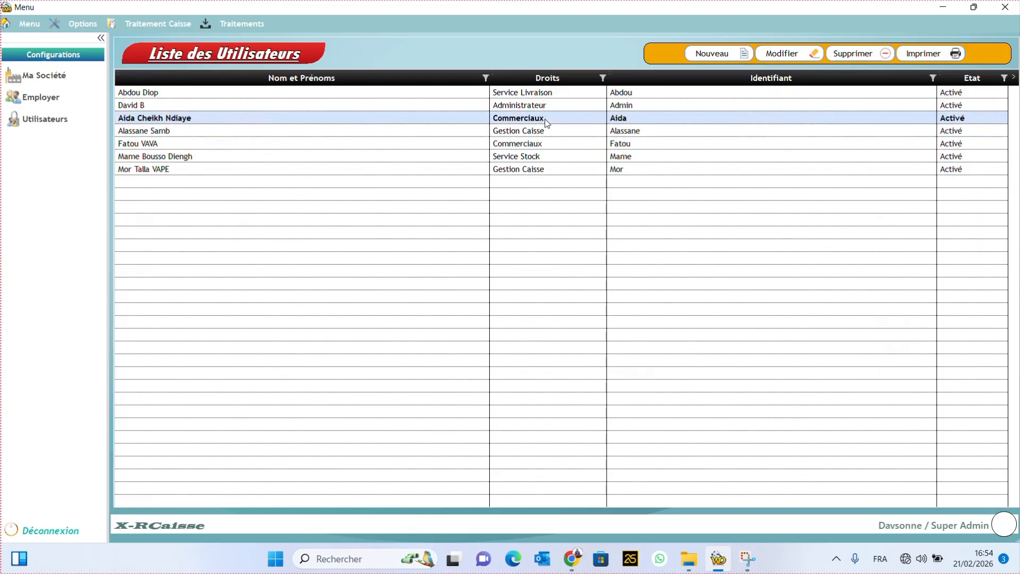
click(534, 161)
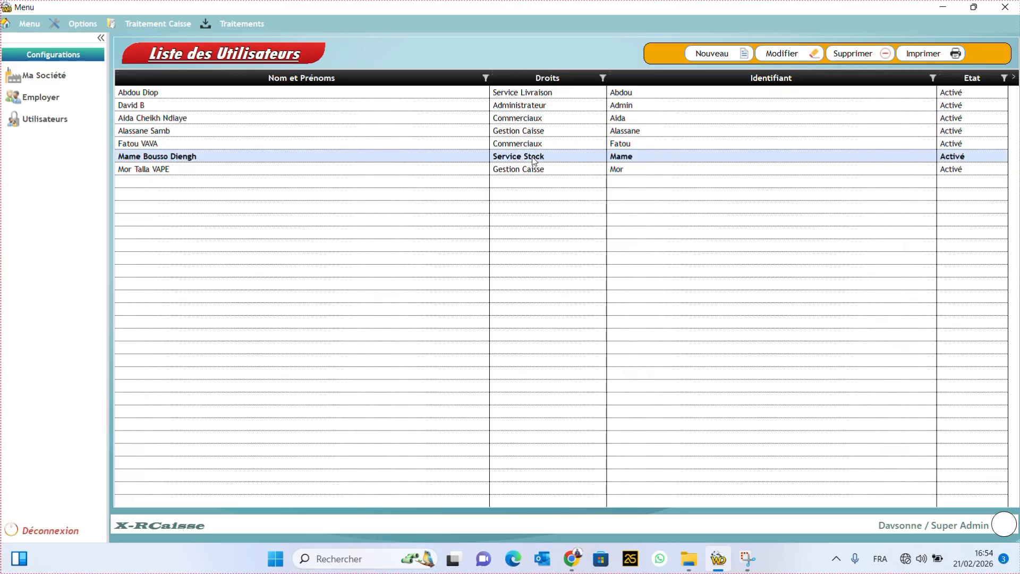
click(548, 95)
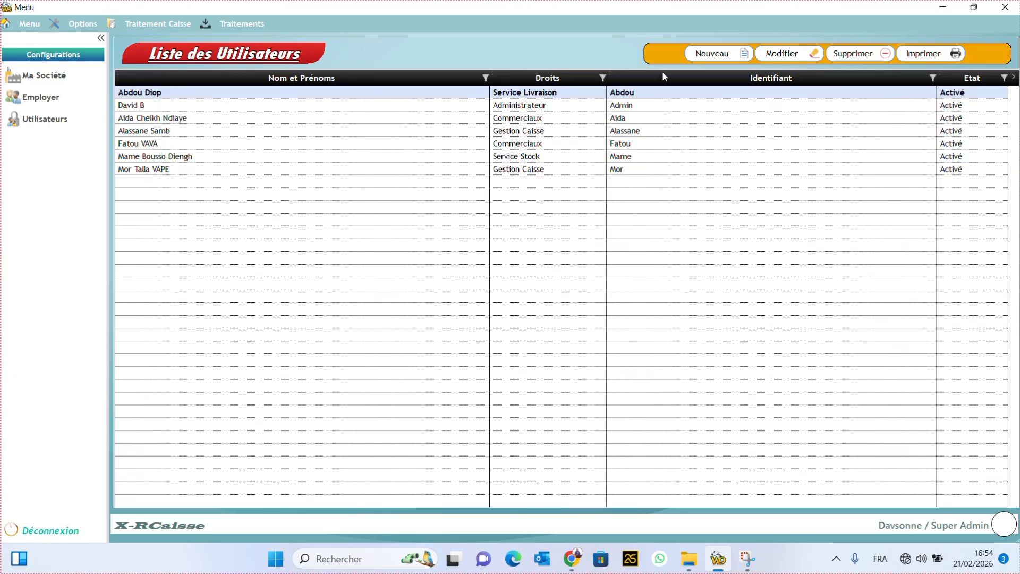
Step: Start a new user account linked to the employee, entering its login name and password
click(709, 55)
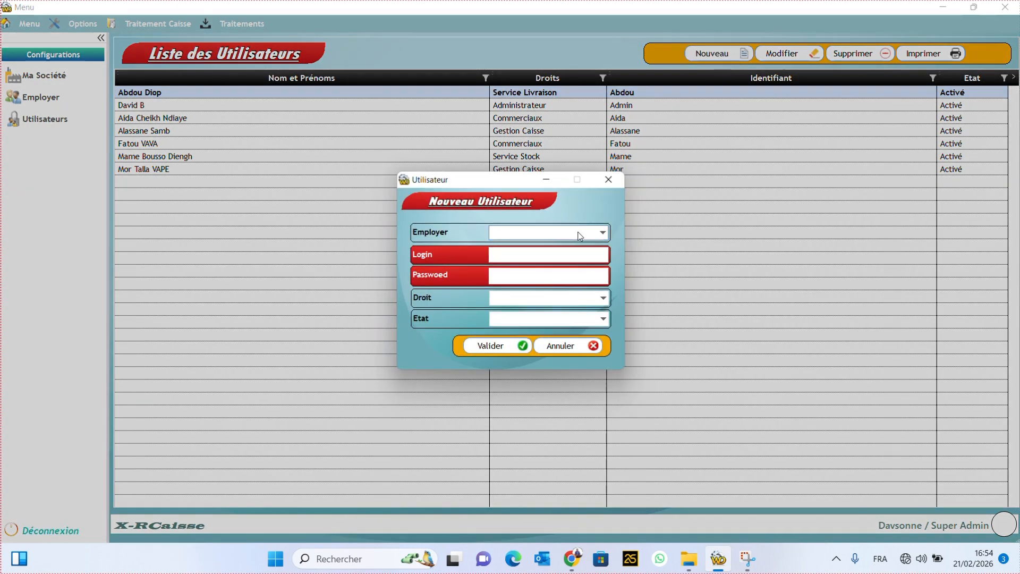
click(579, 233)
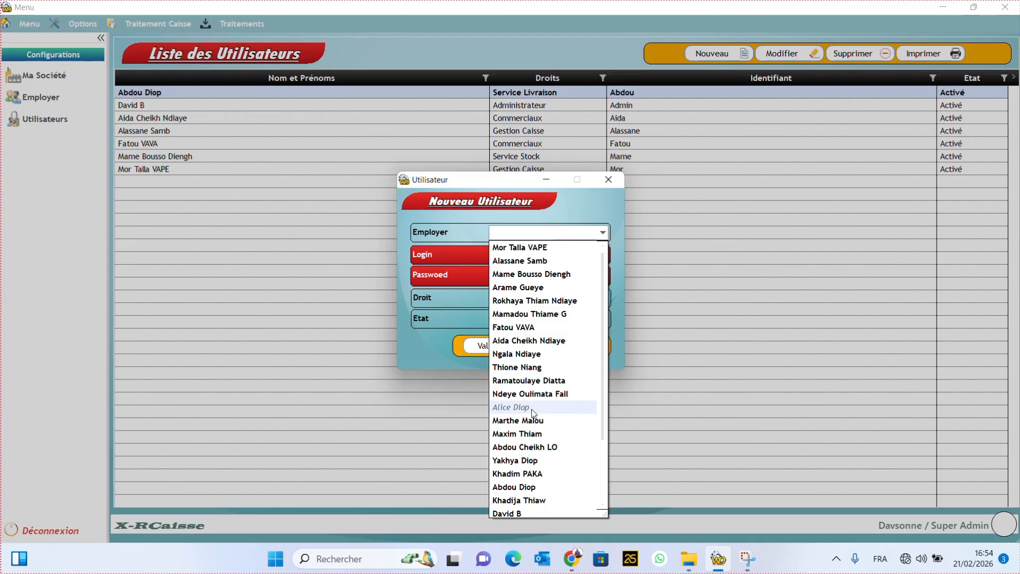
click(533, 408)
click(528, 254)
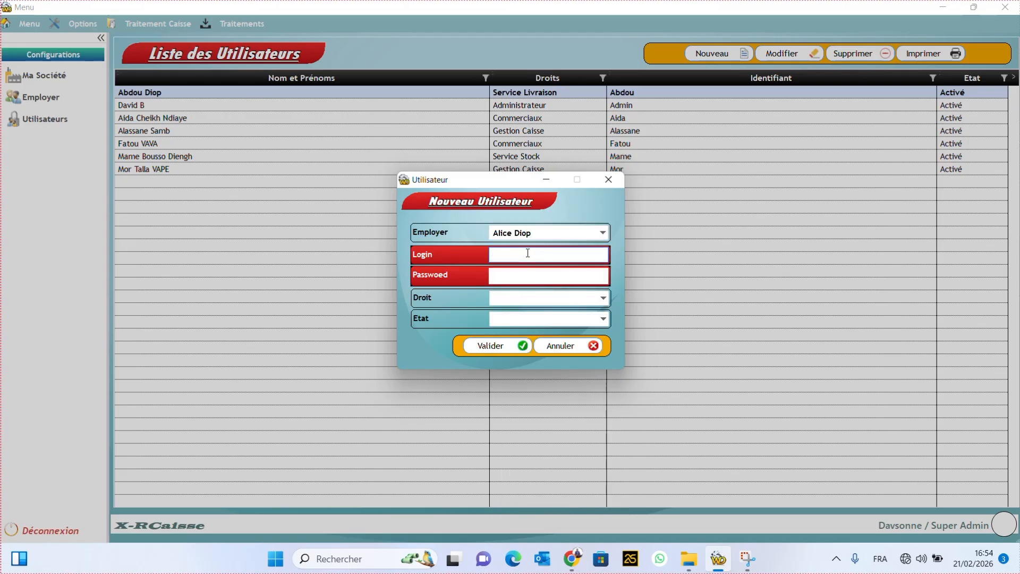
text(Alice)
click(535, 275)
key(Caps_Lock)
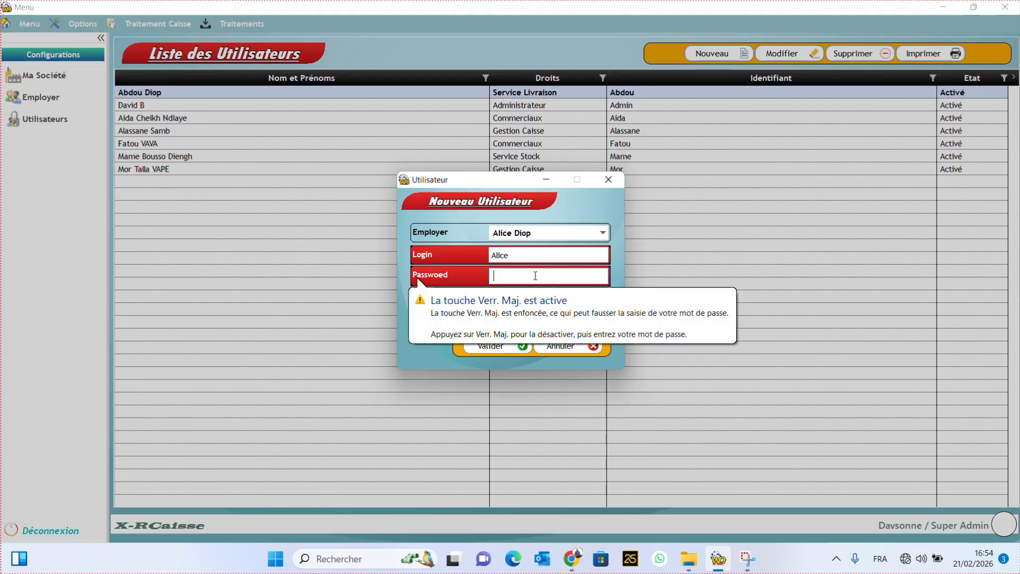
text(••••)
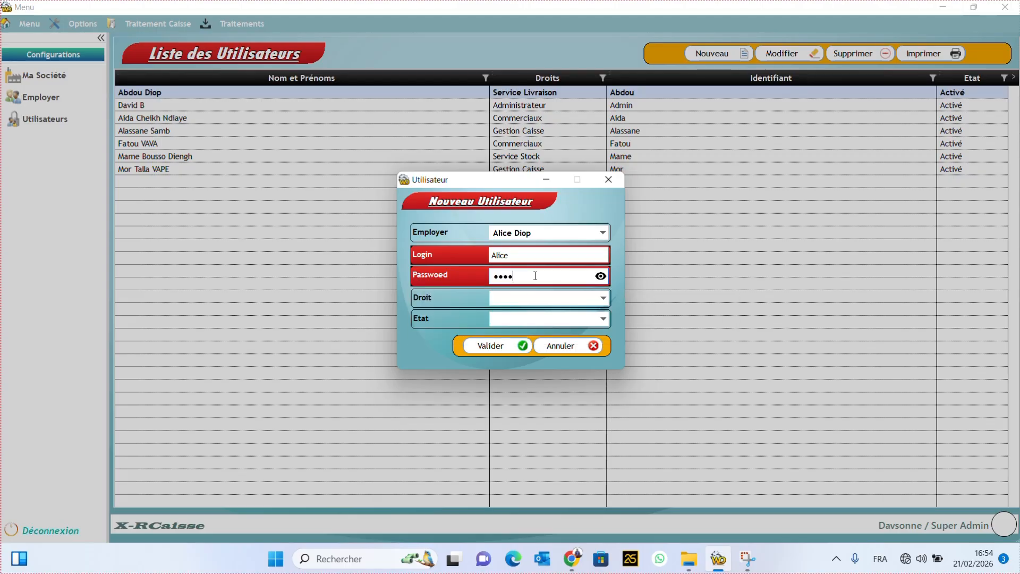
Step: Give the account Service Livraison rights and Activé status, then save it
click(531, 302)
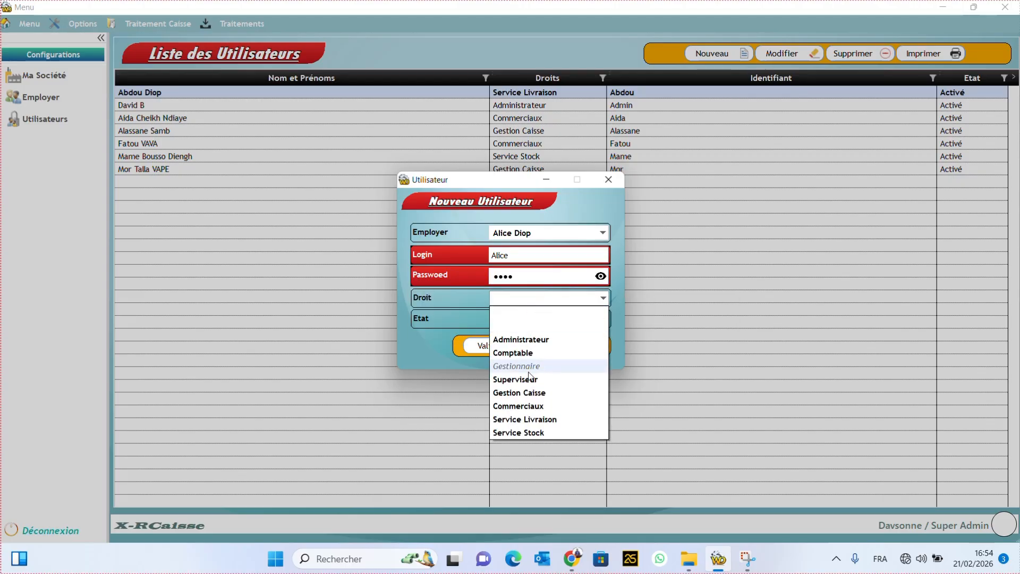
click(552, 424)
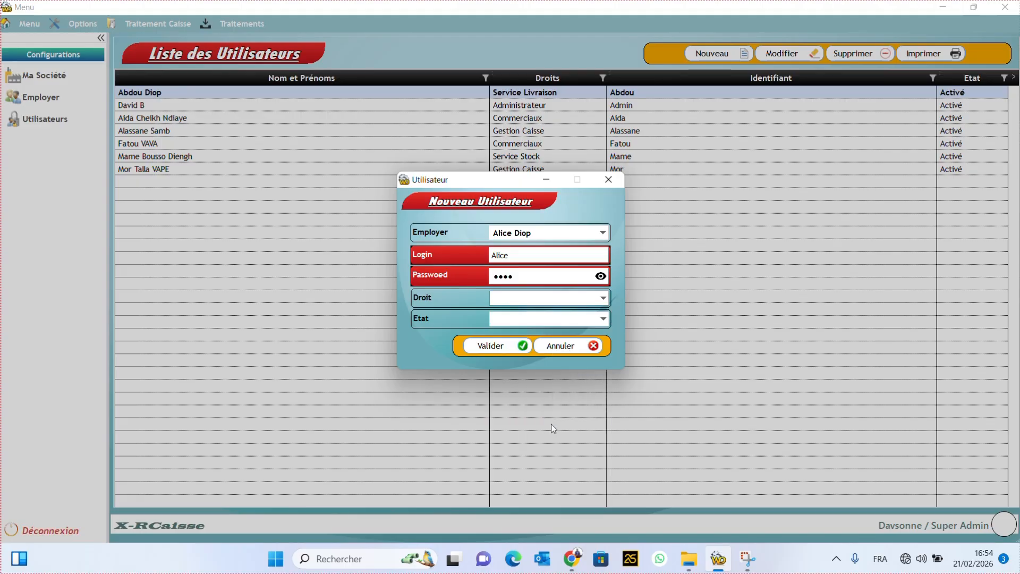
click(535, 319)
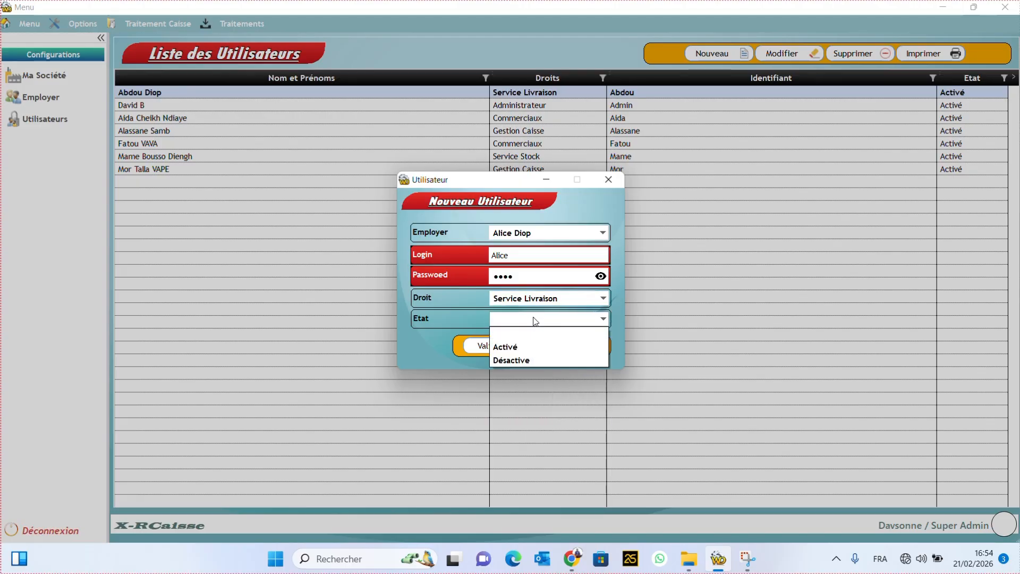
click(515, 349)
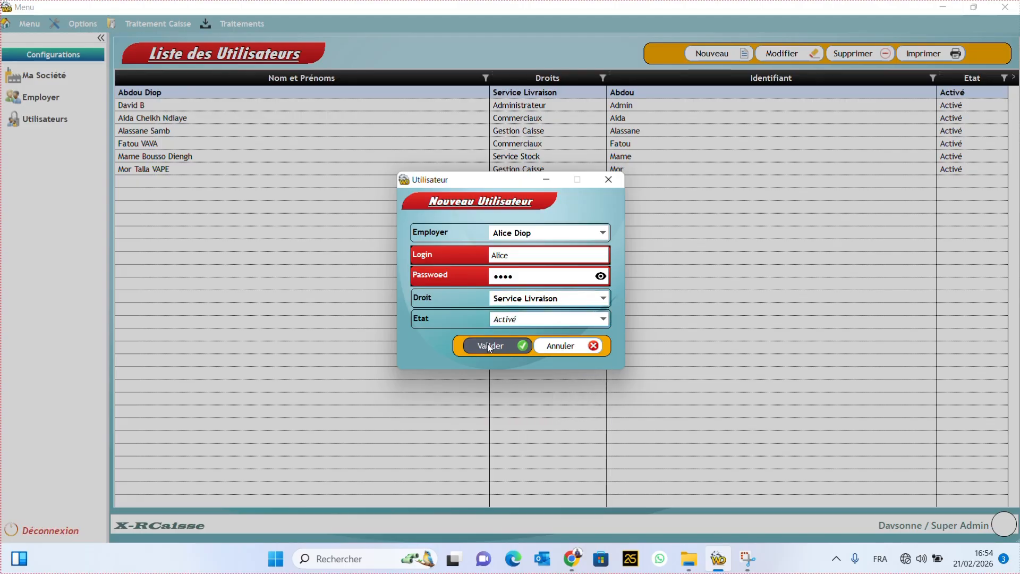
click(487, 344)
click(602, 327)
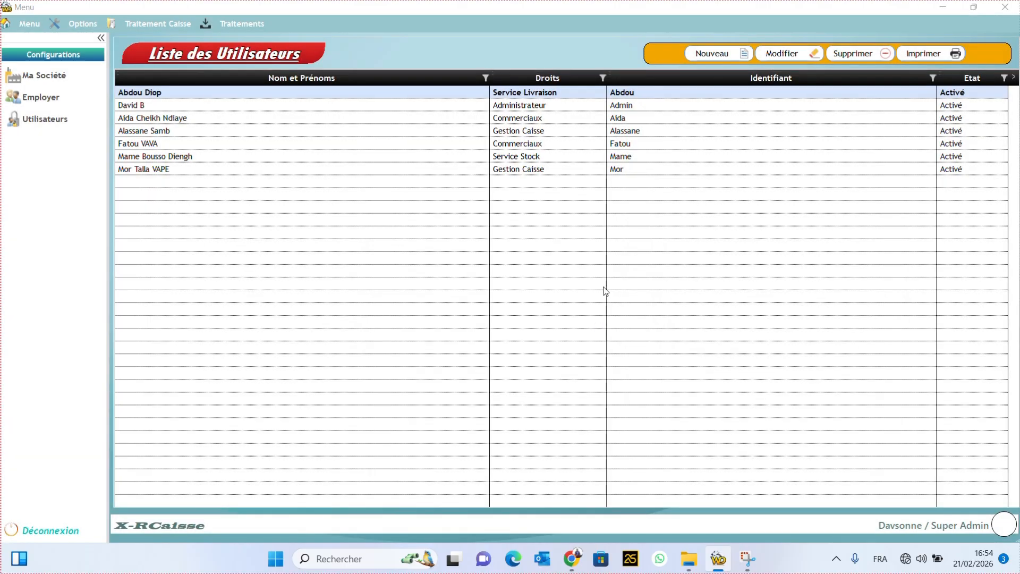
Step: Start a second user account linked to its employee, with a login name and password
click(720, 53)
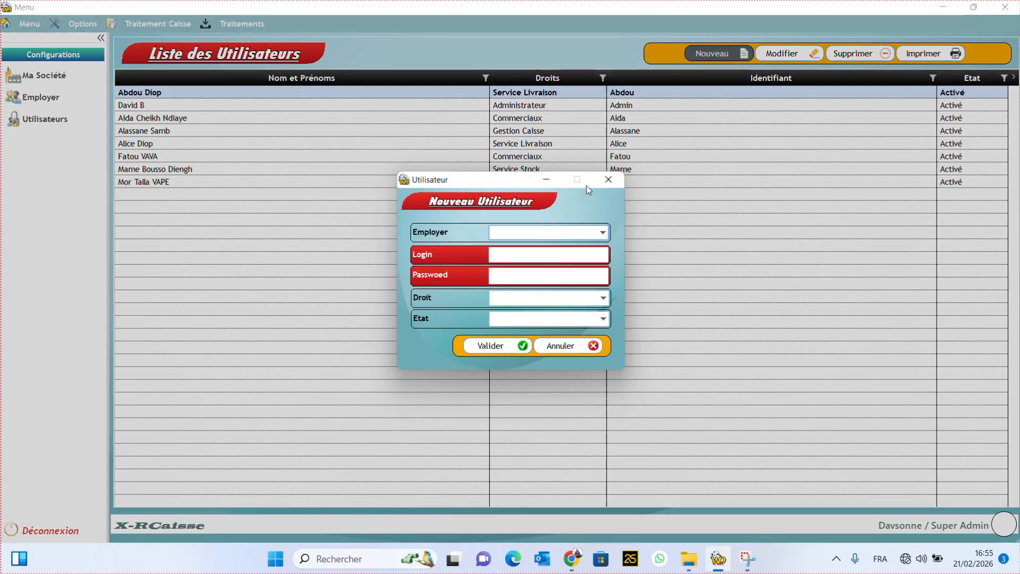
click(583, 238)
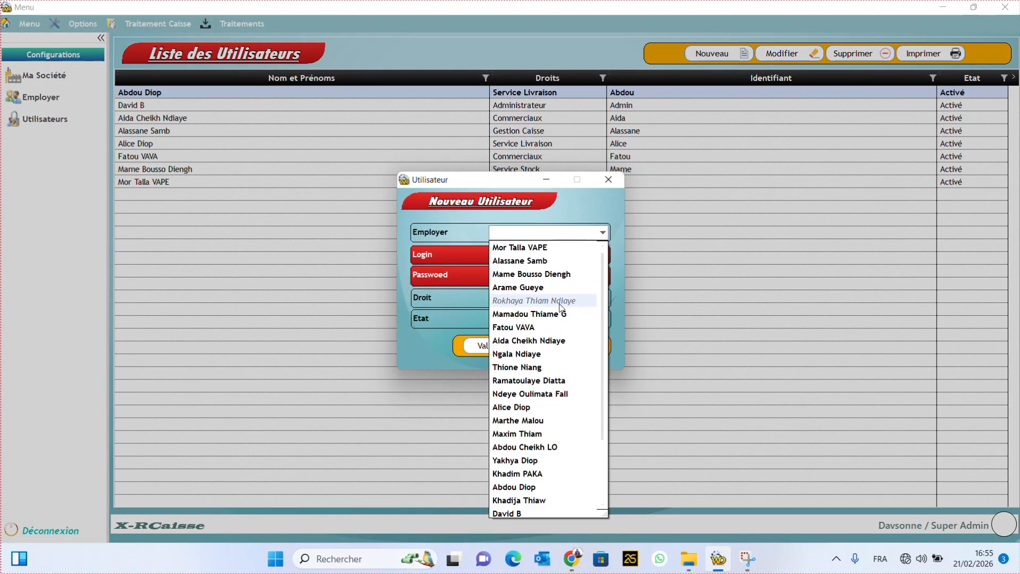
scroll(551, 407, down, 2)
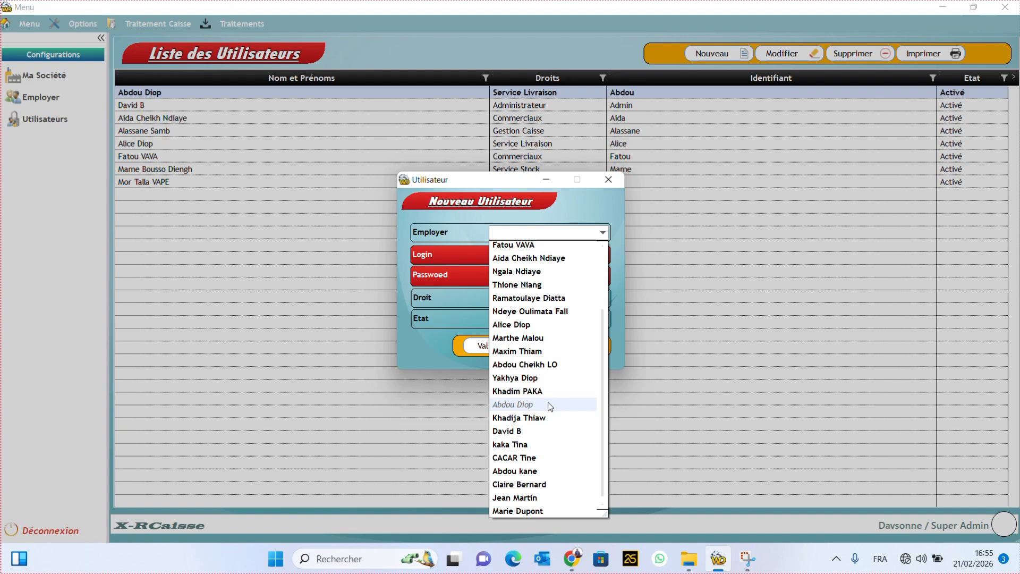
click(527, 499)
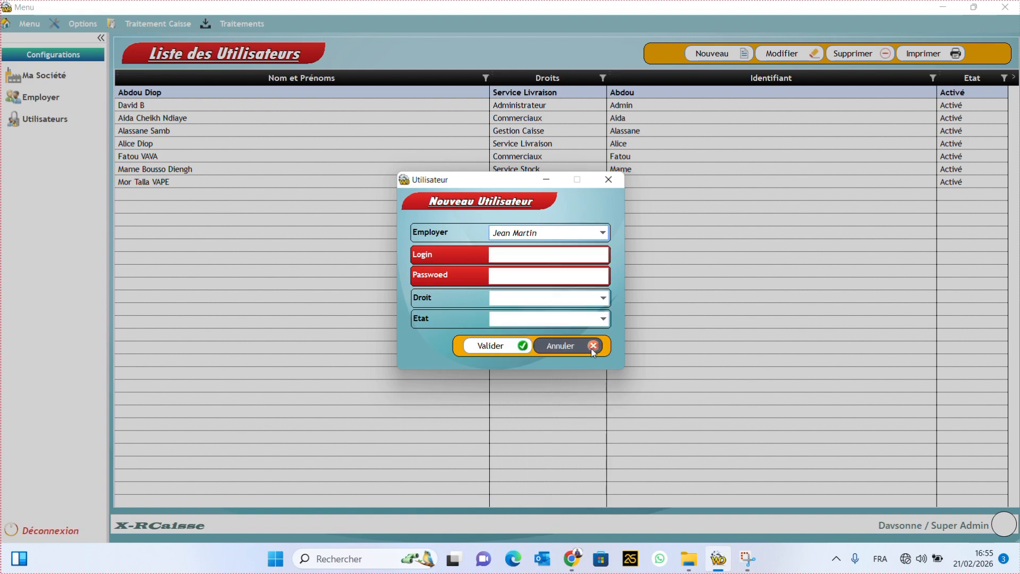
click(526, 255)
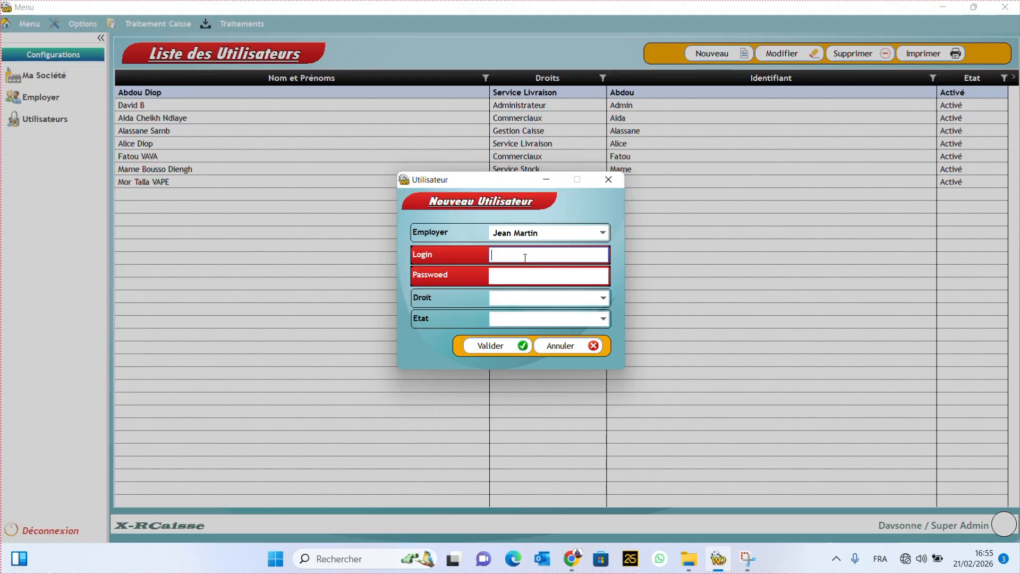
text(jean)
click(517, 278)
text(1234)
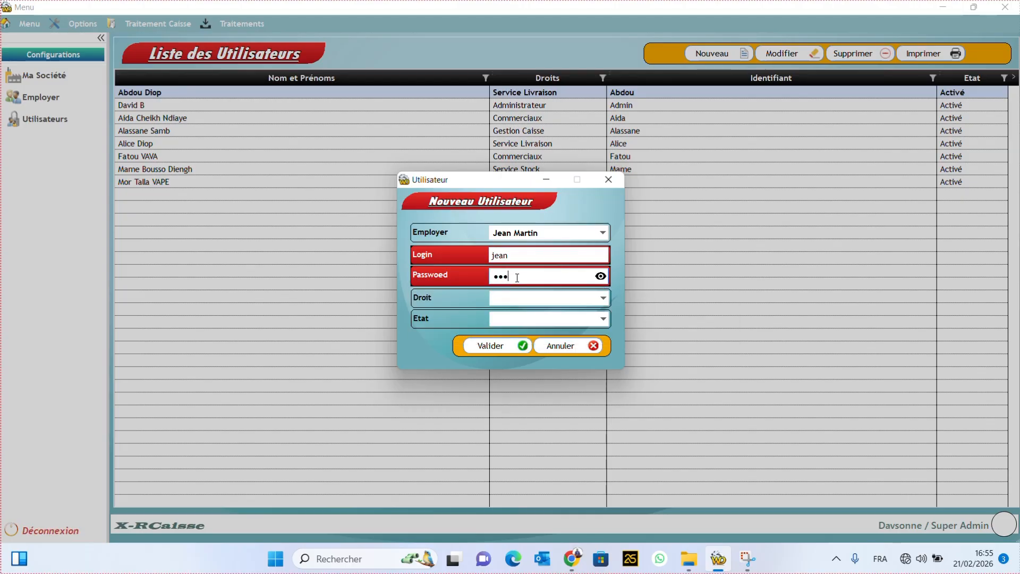
Step: Assign the account Service Stock rights and Activé status, then save it
click(556, 301)
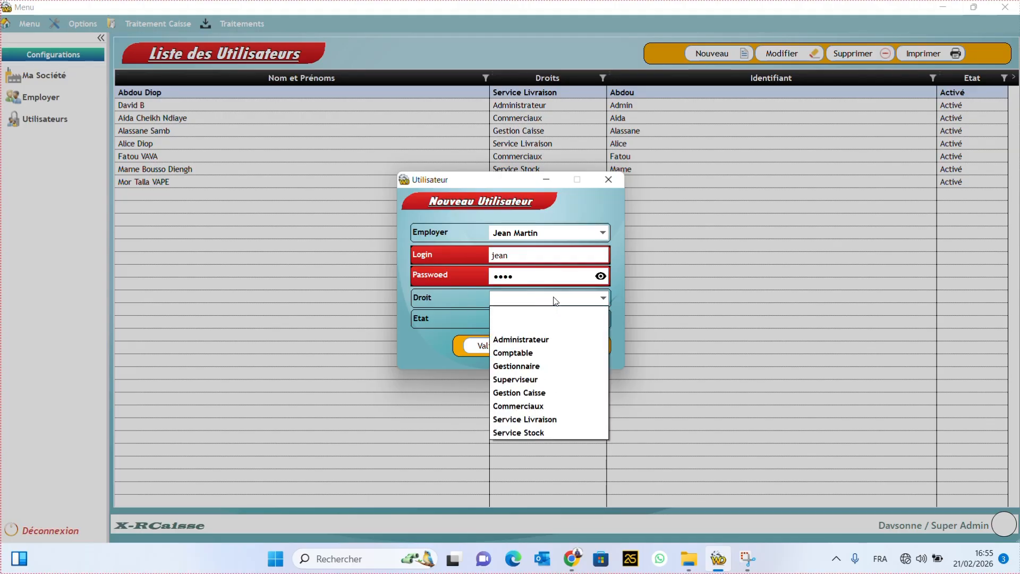
click(534, 434)
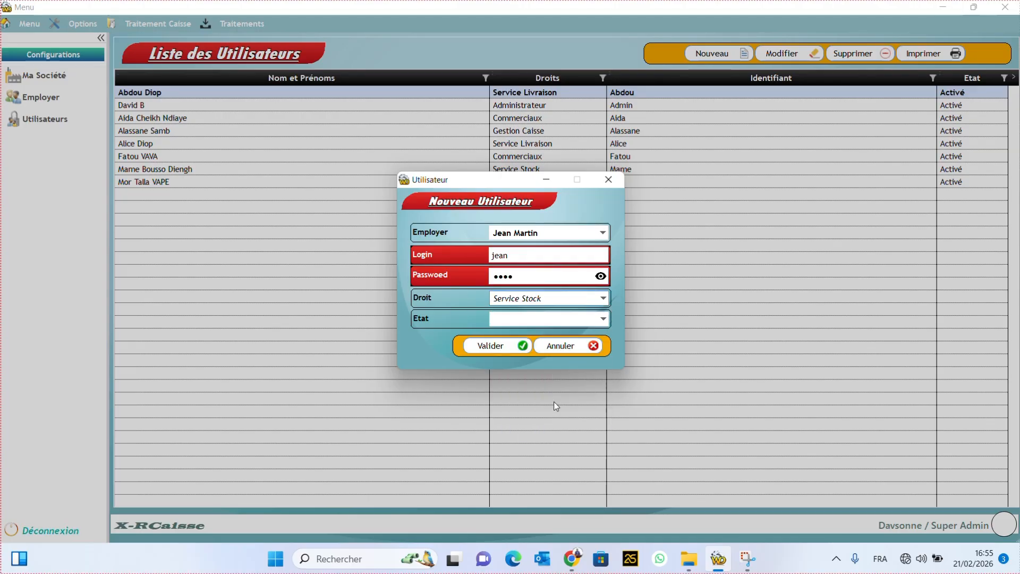
click(593, 320)
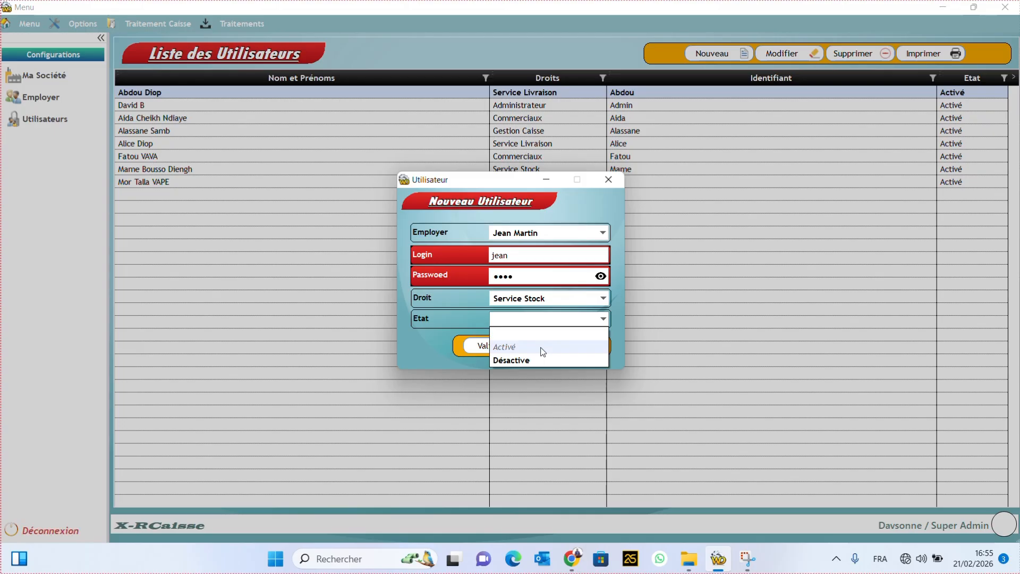
click(543, 348)
click(503, 348)
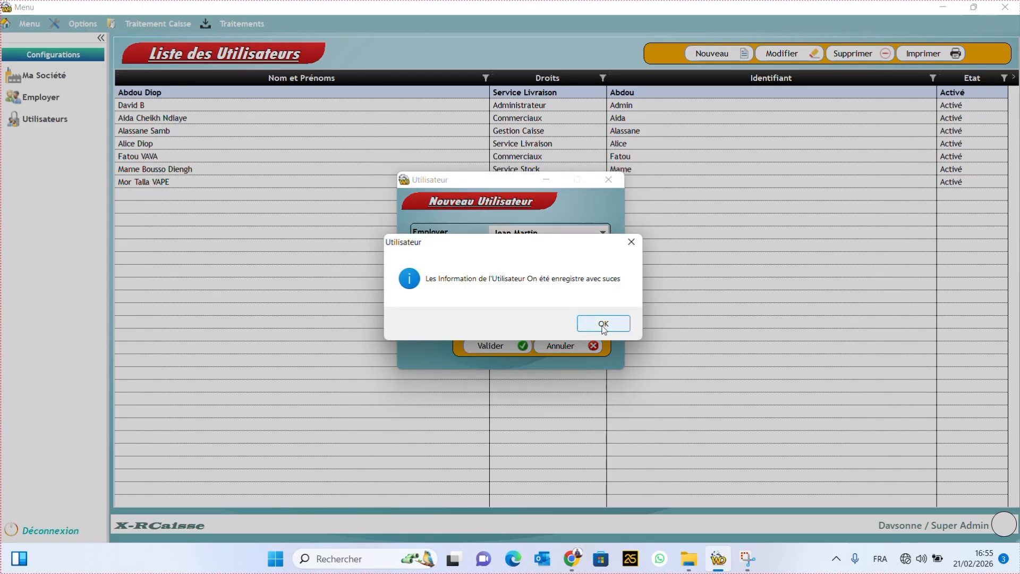
click(604, 324)
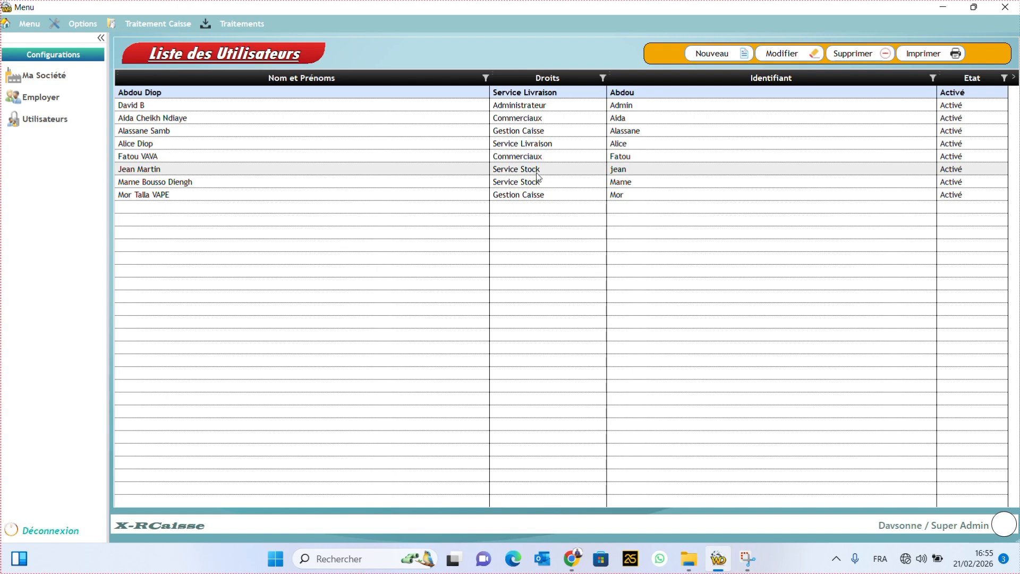
Step: Filter the employee list by 'Jea' and open the matching employee's record
click(51, 100)
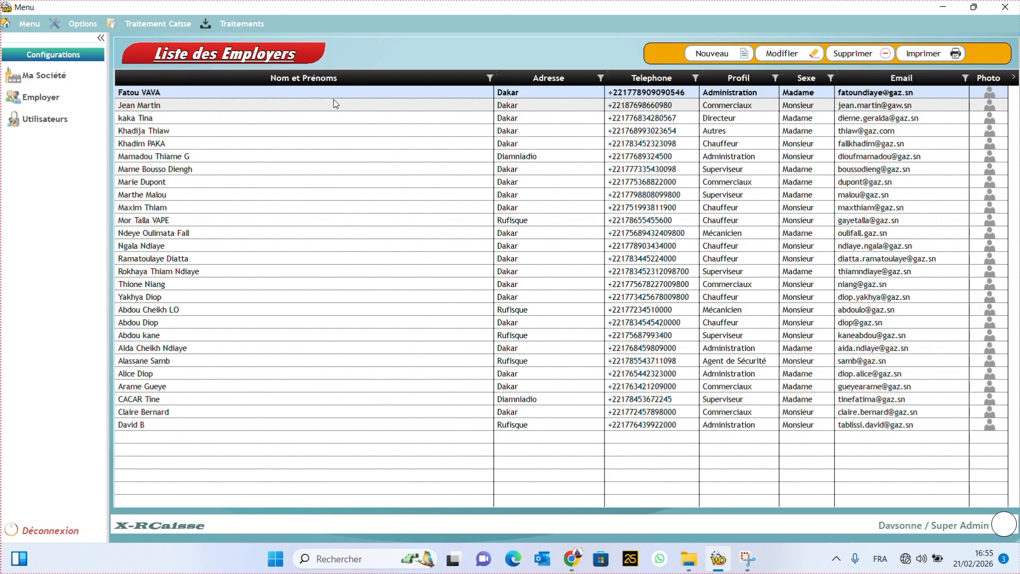
click(489, 79)
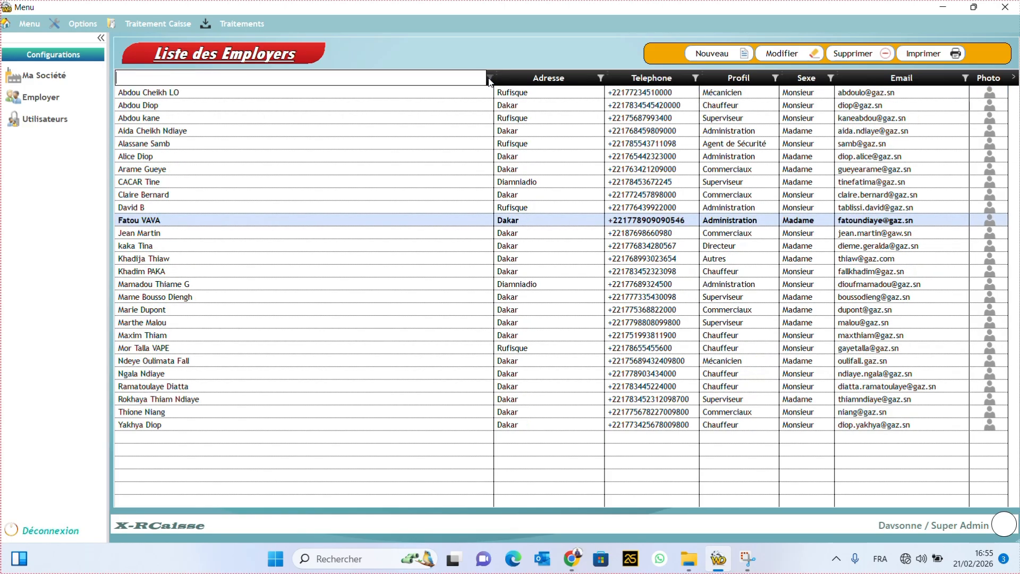
text(Jea)
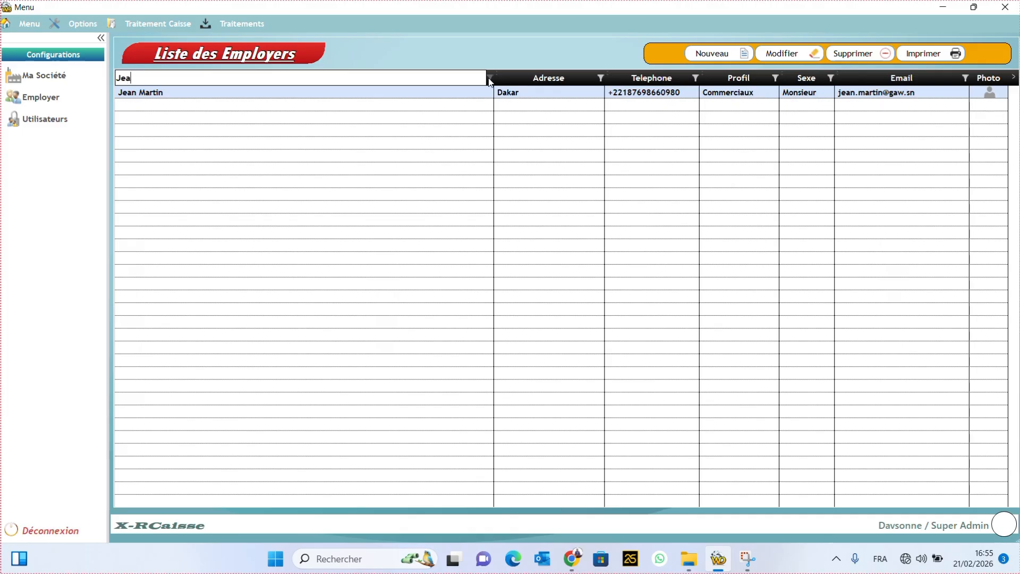
double_click(438, 91)
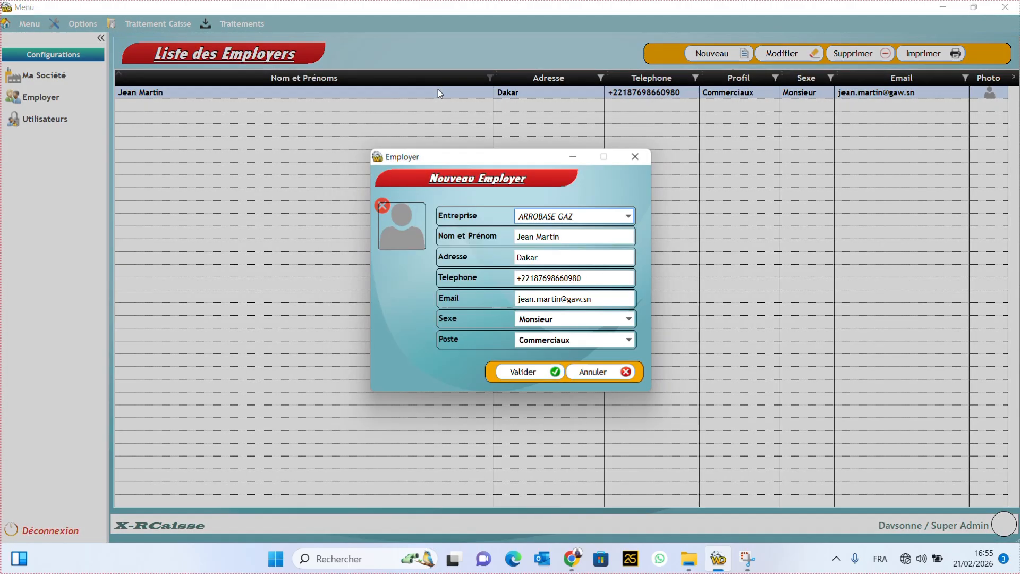
Step: Append 'PIP' to the employee's full name and save the change
click(591, 235)
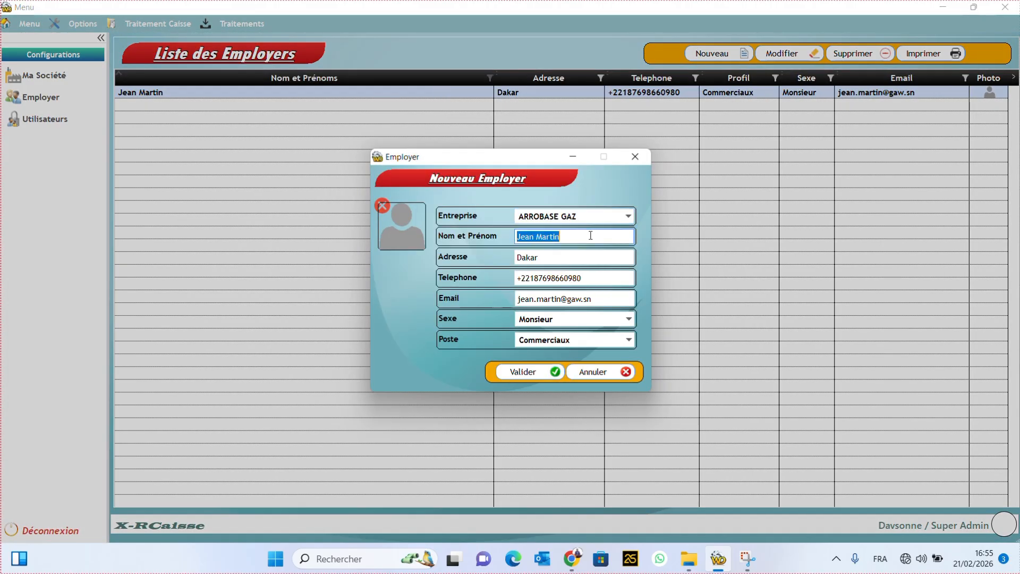
click(590, 235)
text(PIP)
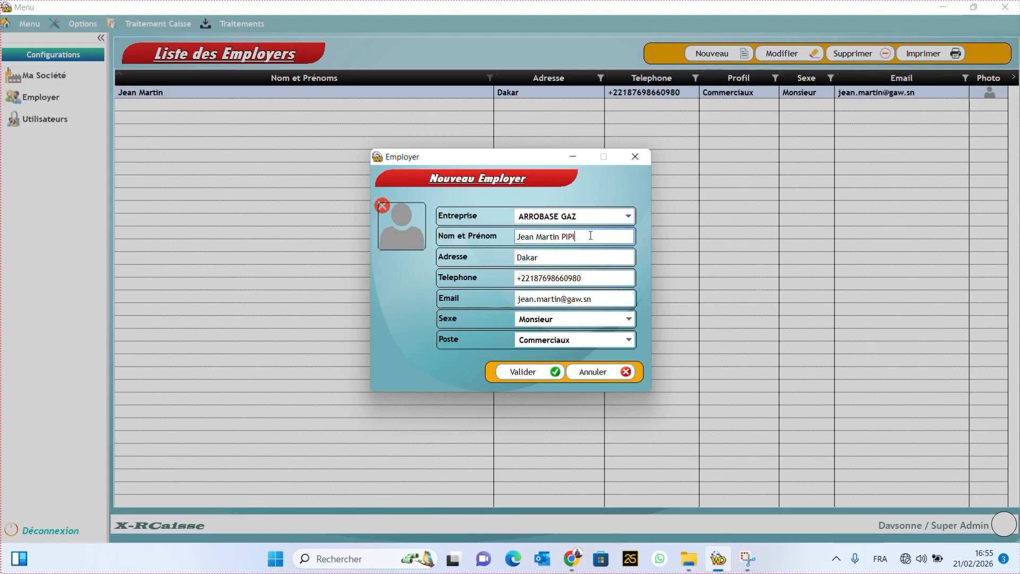
click(524, 372)
click(601, 324)
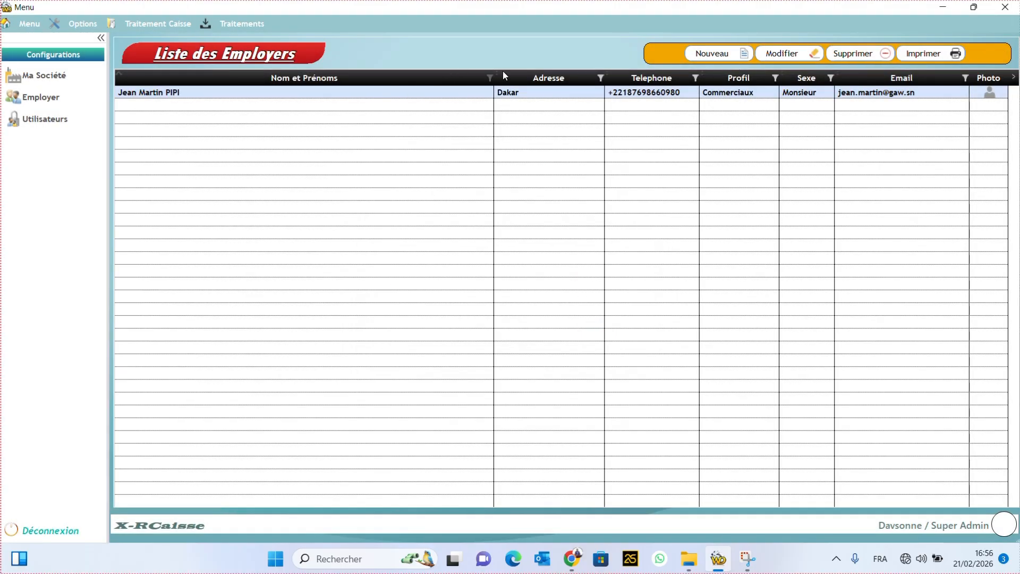
Step: Clear the employee name filter and return to the user list
click(488, 77)
text(Jea)
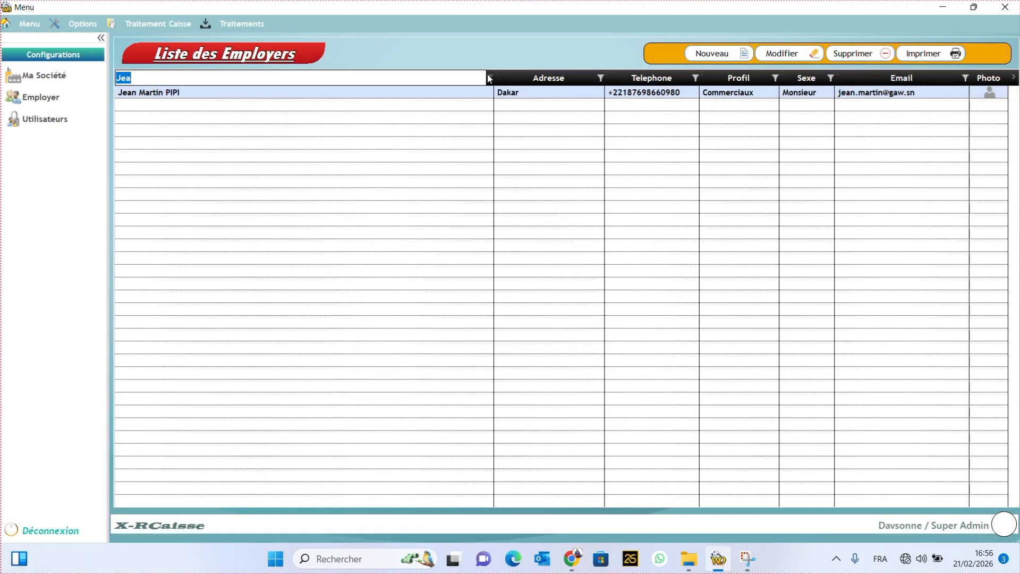
key(BackSpace)
click(332, 237)
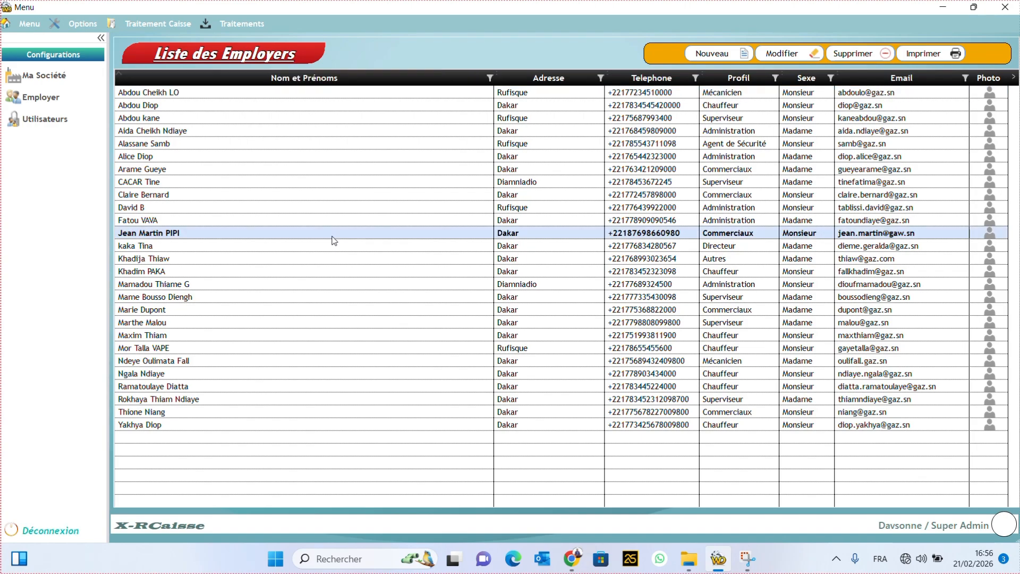
click(55, 123)
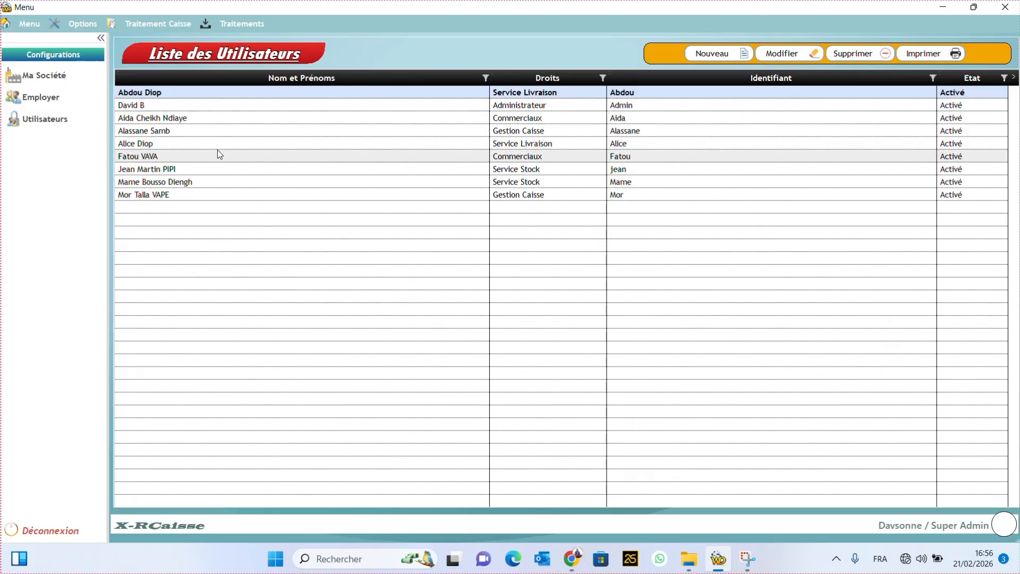
click(195, 170)
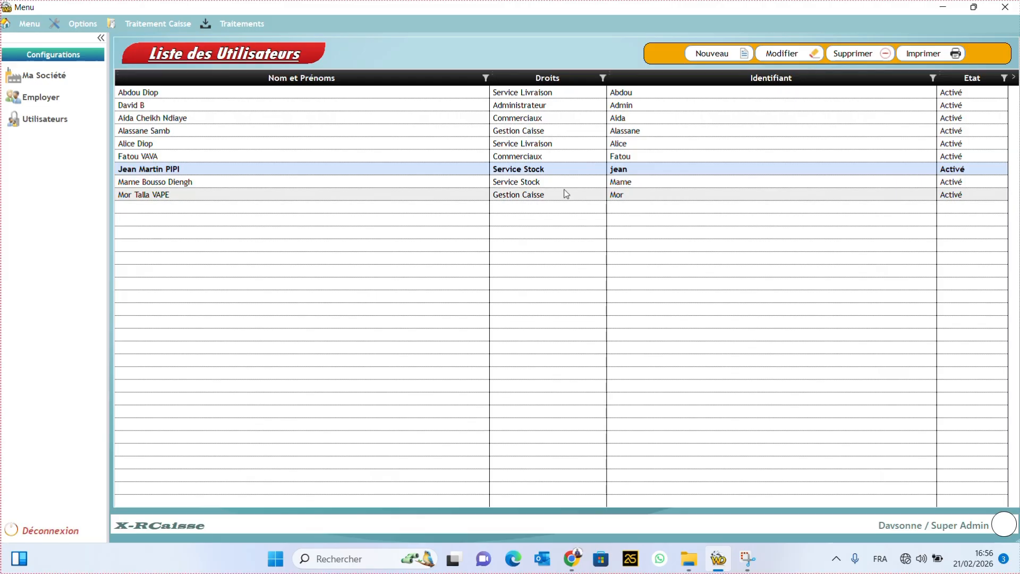
click(539, 106)
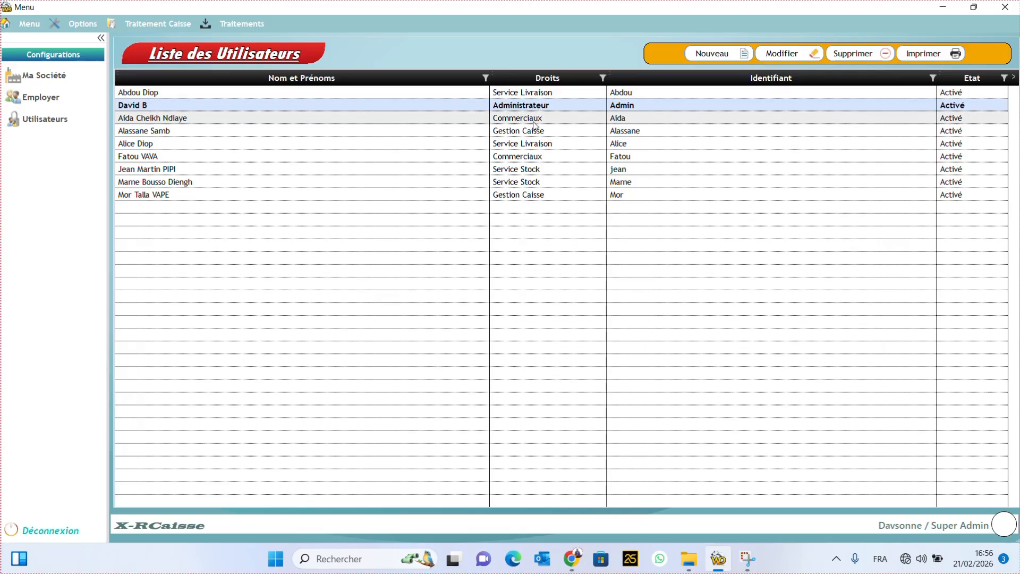
click(524, 159)
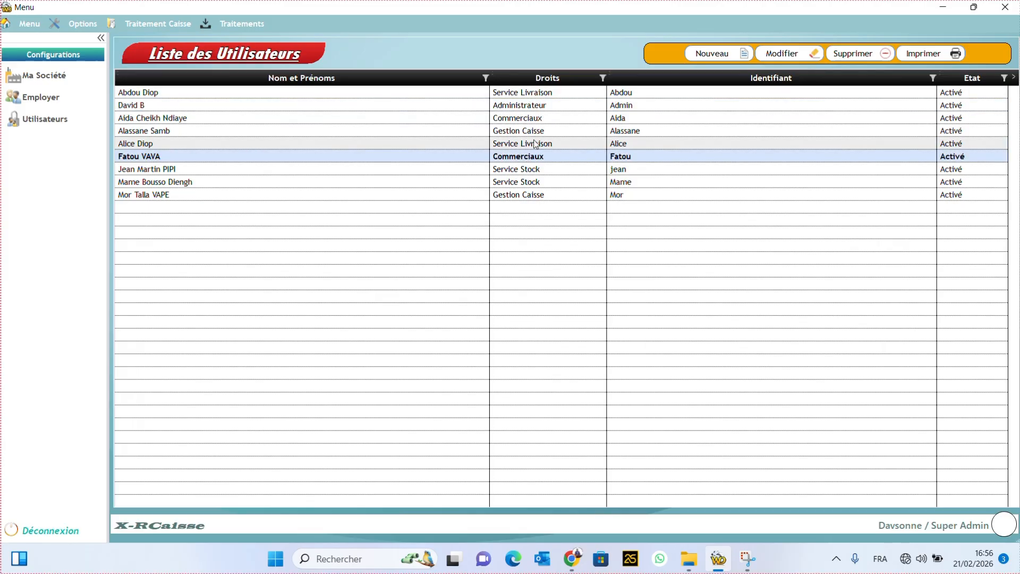
click(530, 119)
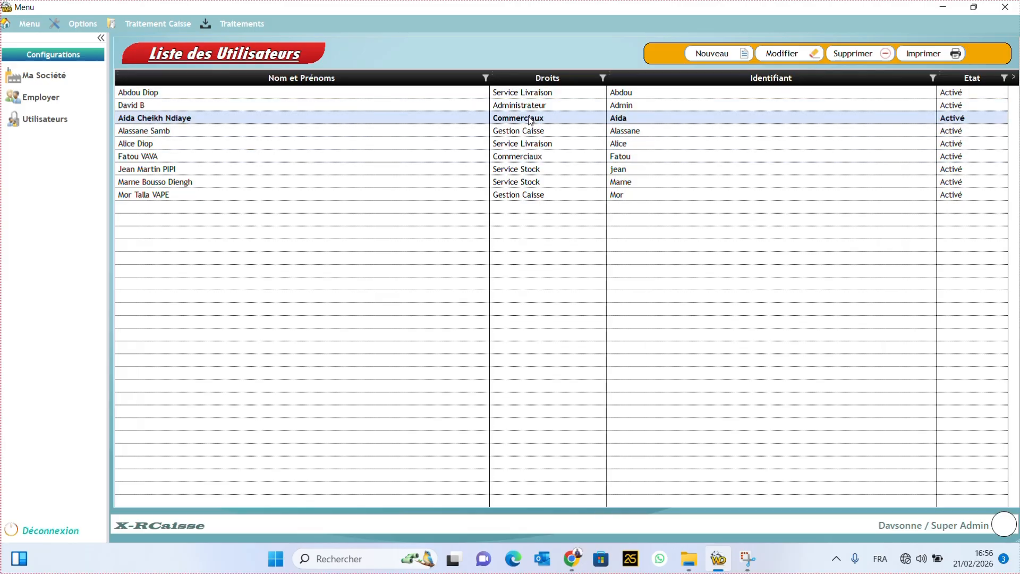
click(525, 170)
click(521, 181)
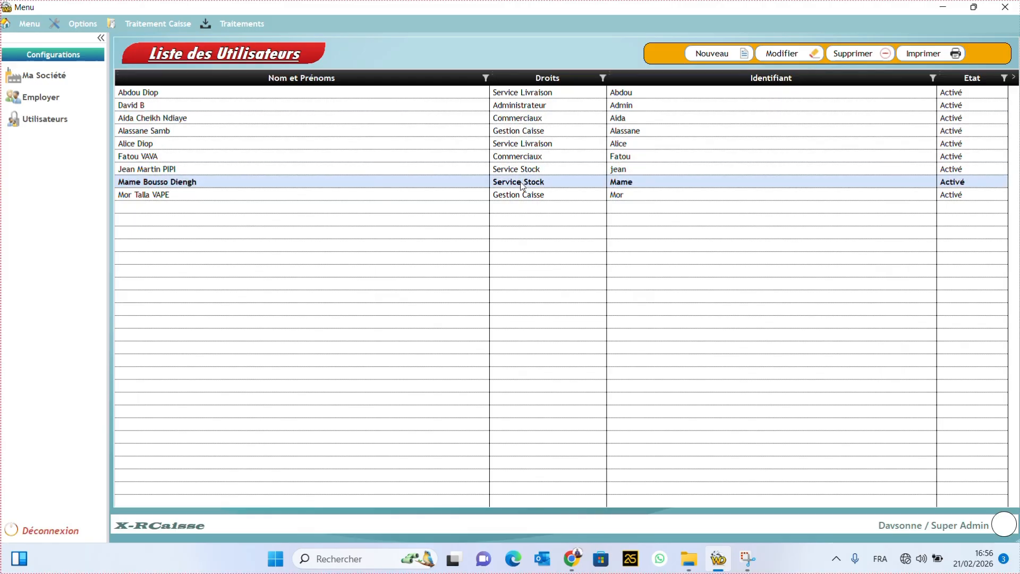
click(530, 196)
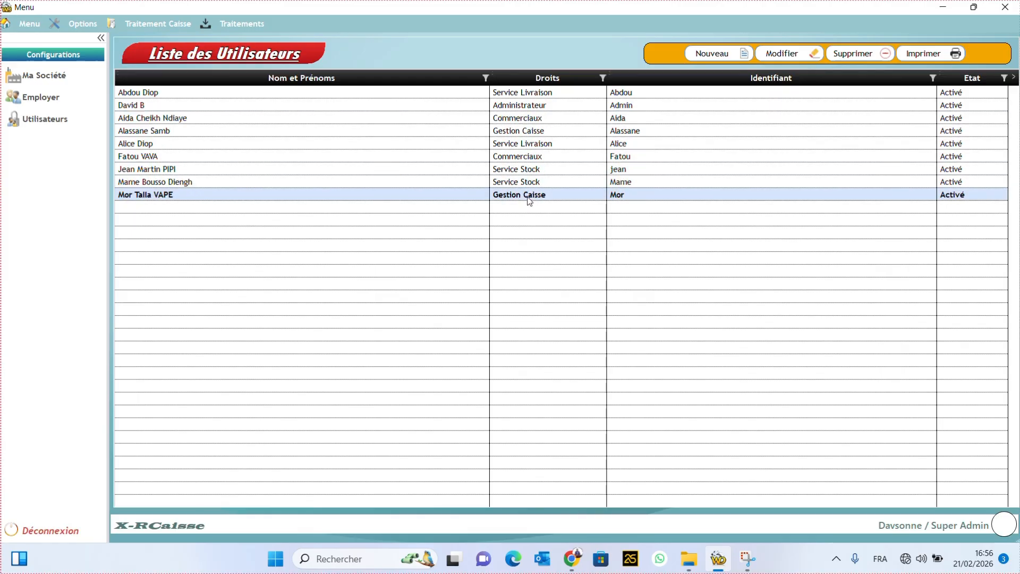
click(531, 132)
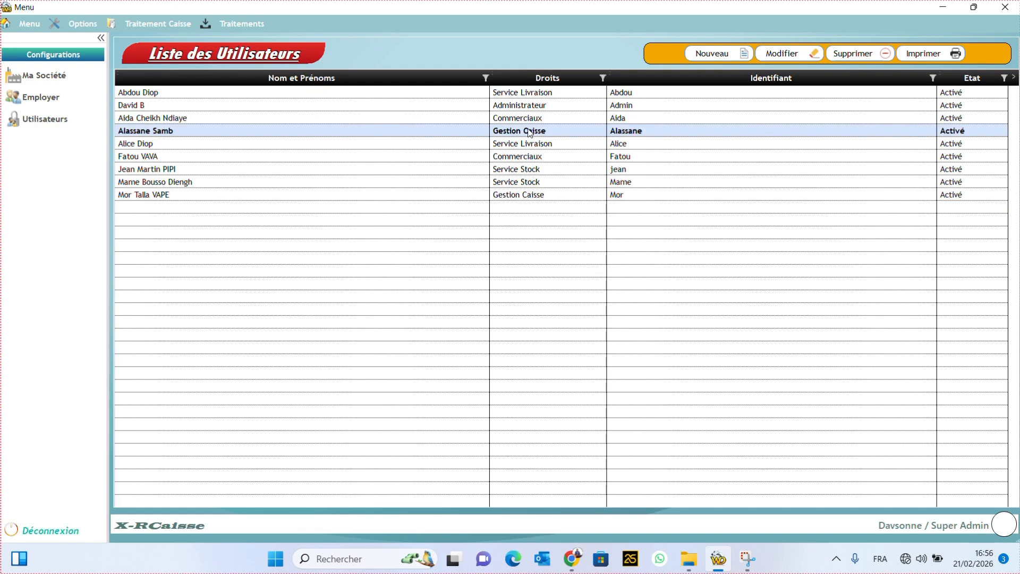
click(547, 96)
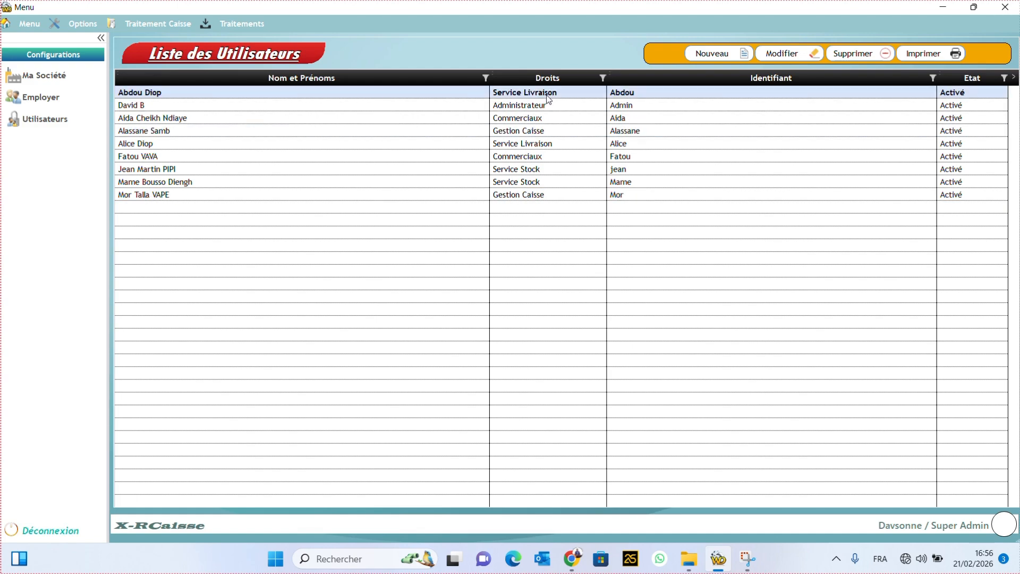
click(543, 144)
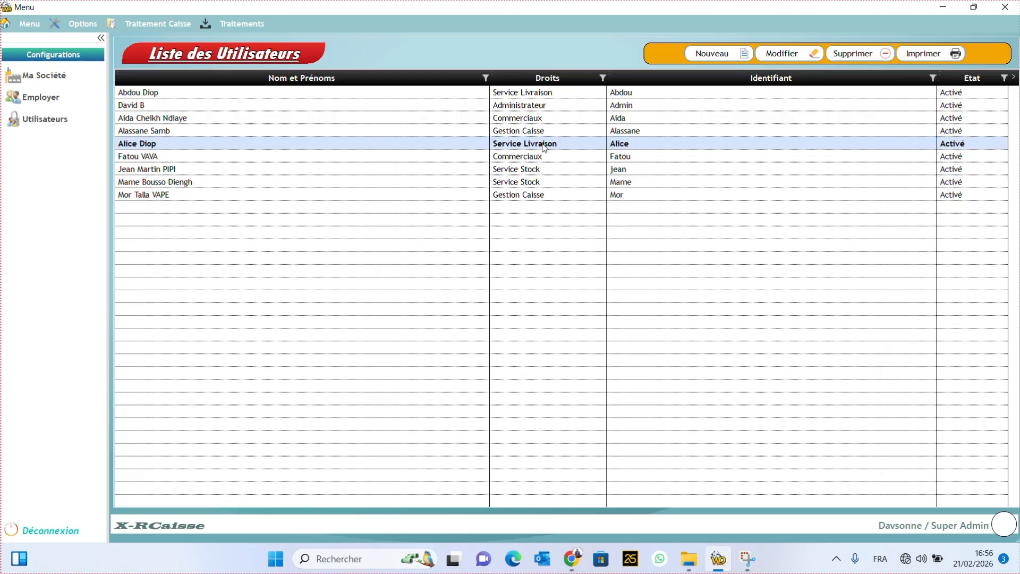
click(534, 171)
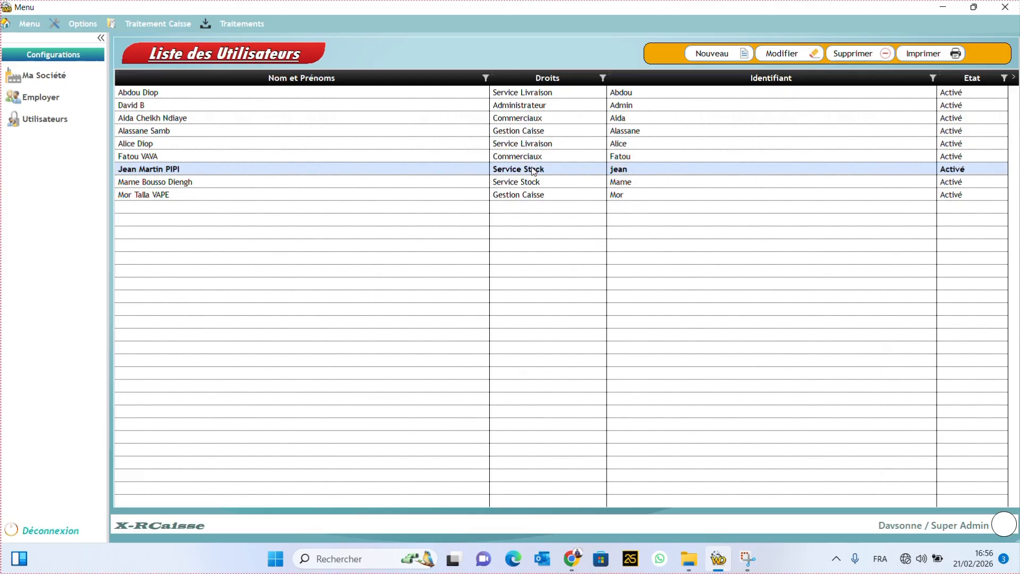
click(527, 198)
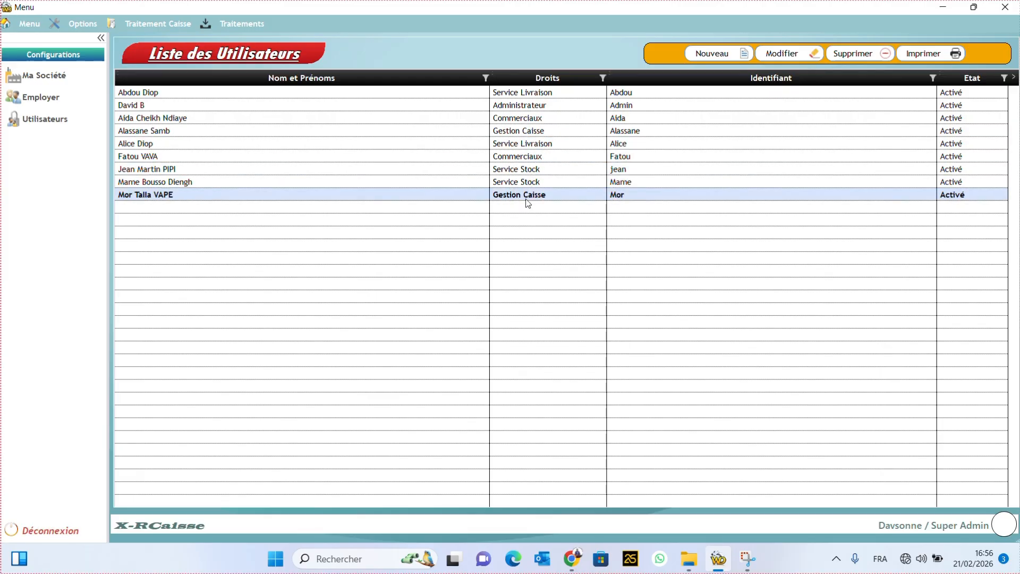